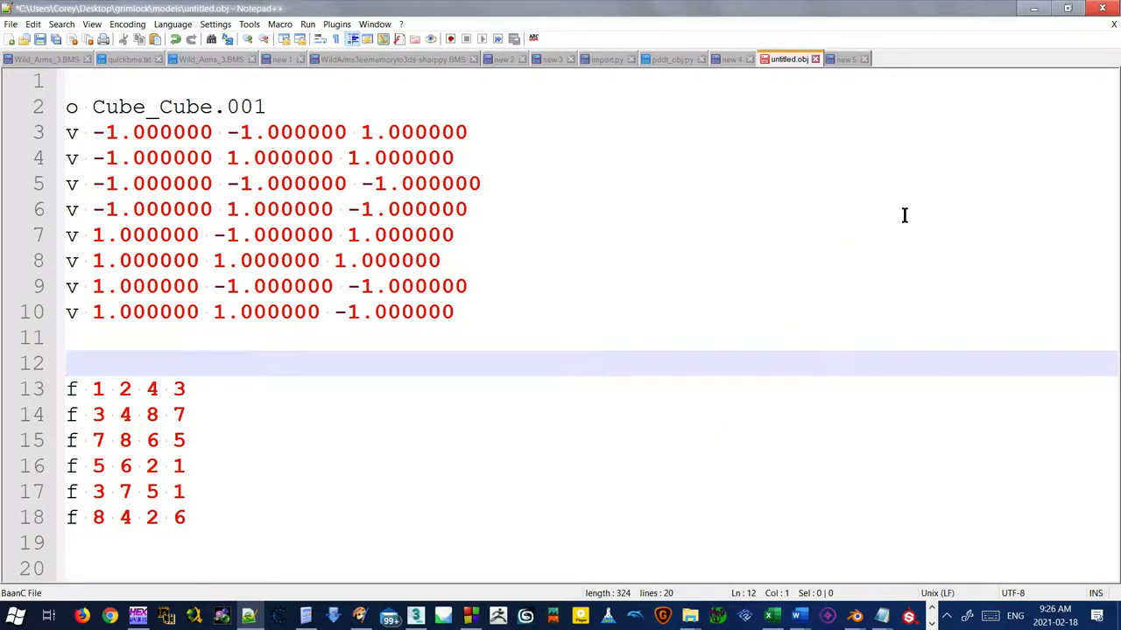
# In the Notepad++ OBJ text, highlight the object name Cube_Cube.001 on line 2
pyautogui.click(854, 617)
pyautogui.click(831, 560)
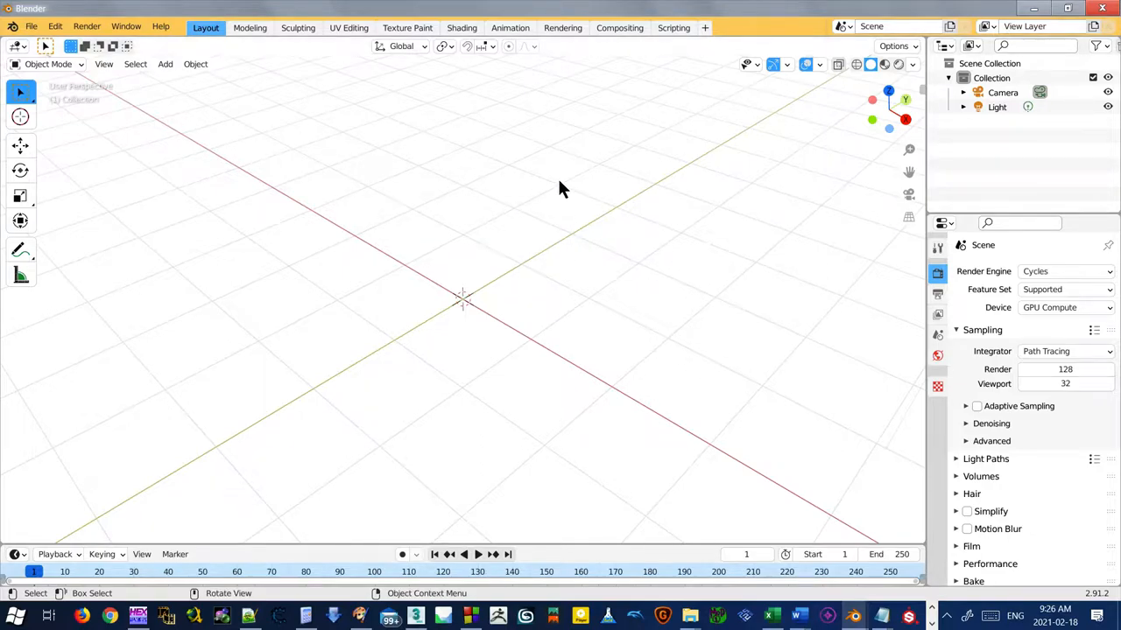
pyautogui.click(1033, 9)
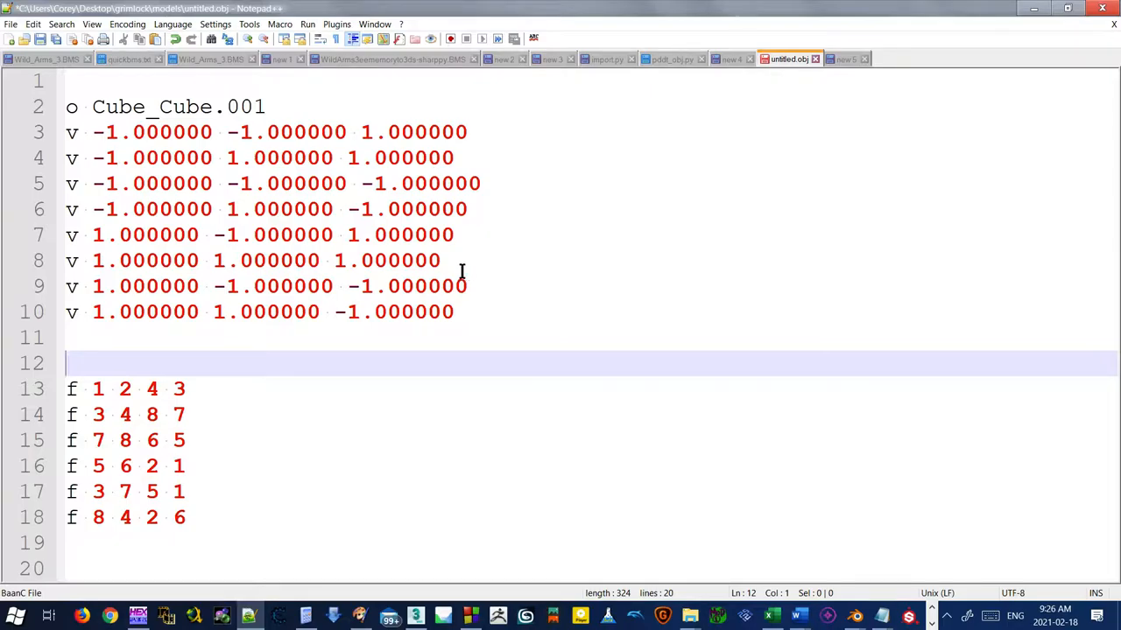
pyautogui.moveTo(91, 107); pyautogui.dragTo(65, 107)
pyautogui.doubleClick(97, 107)
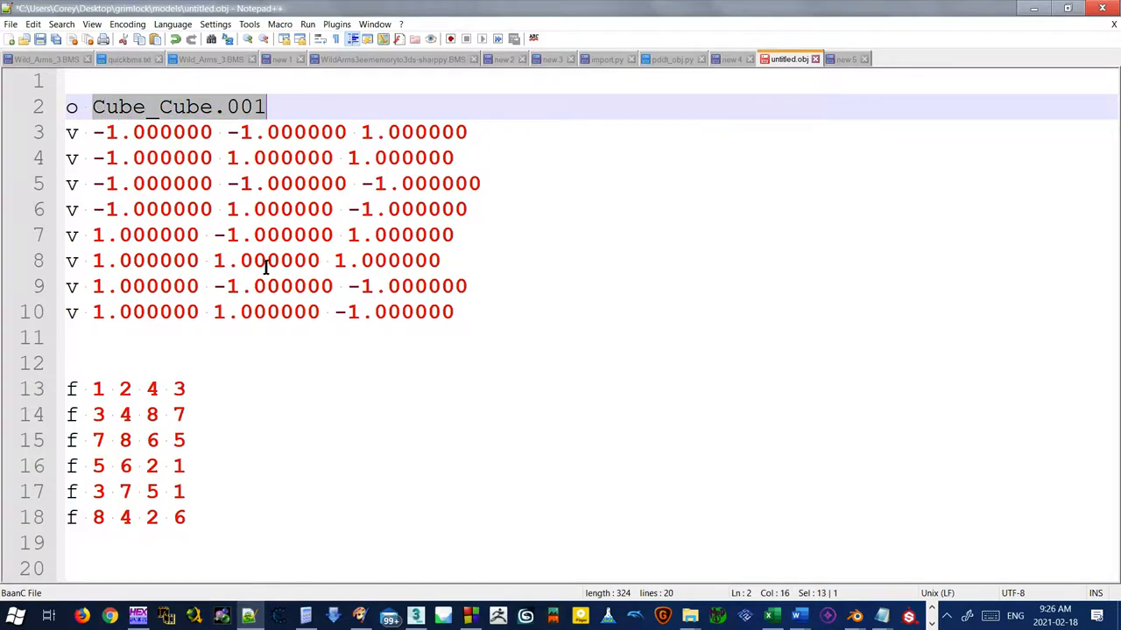
pyautogui.click(92, 107)
pyautogui.moveTo(91, 106)
pyautogui.mouseDown()
pyautogui.moveTo(65, 107)
pyautogui.moveTo(280, 106)
pyautogui.mouseUp()
pyautogui.click(92, 107)
# Highlight the first vertex's coordinates, the first face line's indices, and all eight vertex lines
pyautogui.click(91, 132)
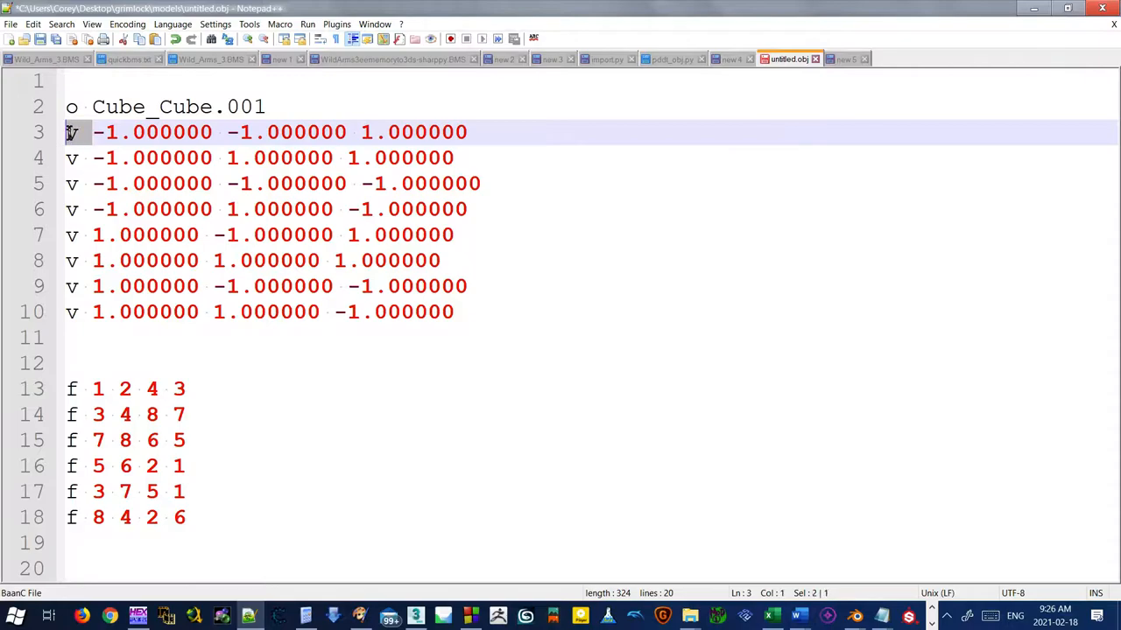
pyautogui.moveTo(66, 132); pyautogui.dragTo(553, 133)
pyautogui.click(91, 133)
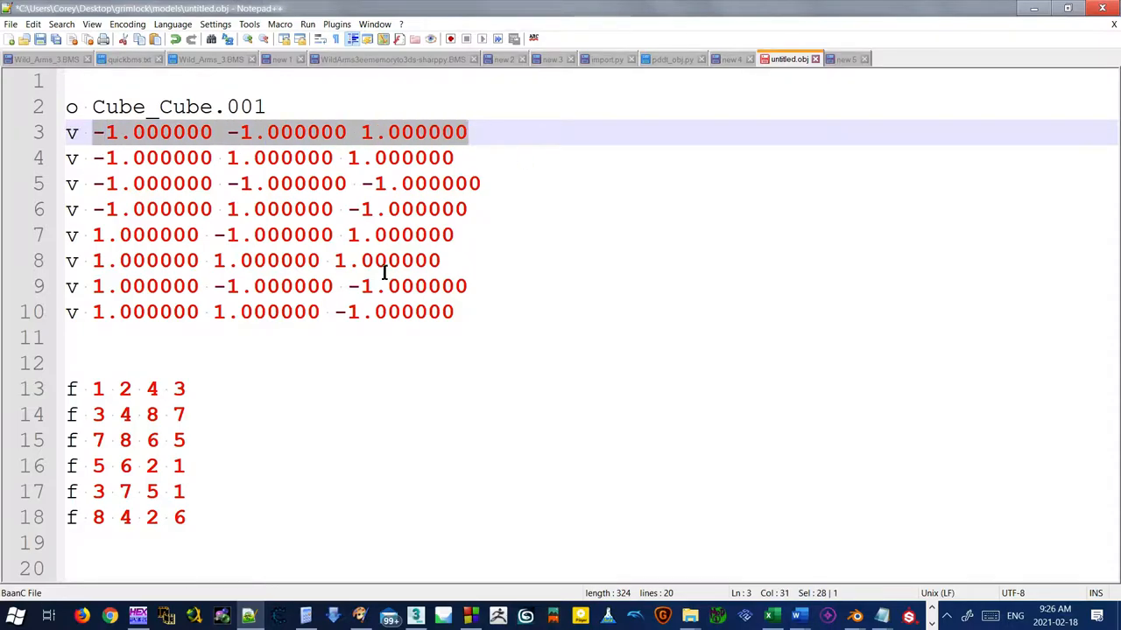
pyautogui.moveTo(91, 388)
pyautogui.mouseDown()
pyautogui.moveTo(65, 388)
pyautogui.moveTo(253, 405)
pyautogui.mouseUp()
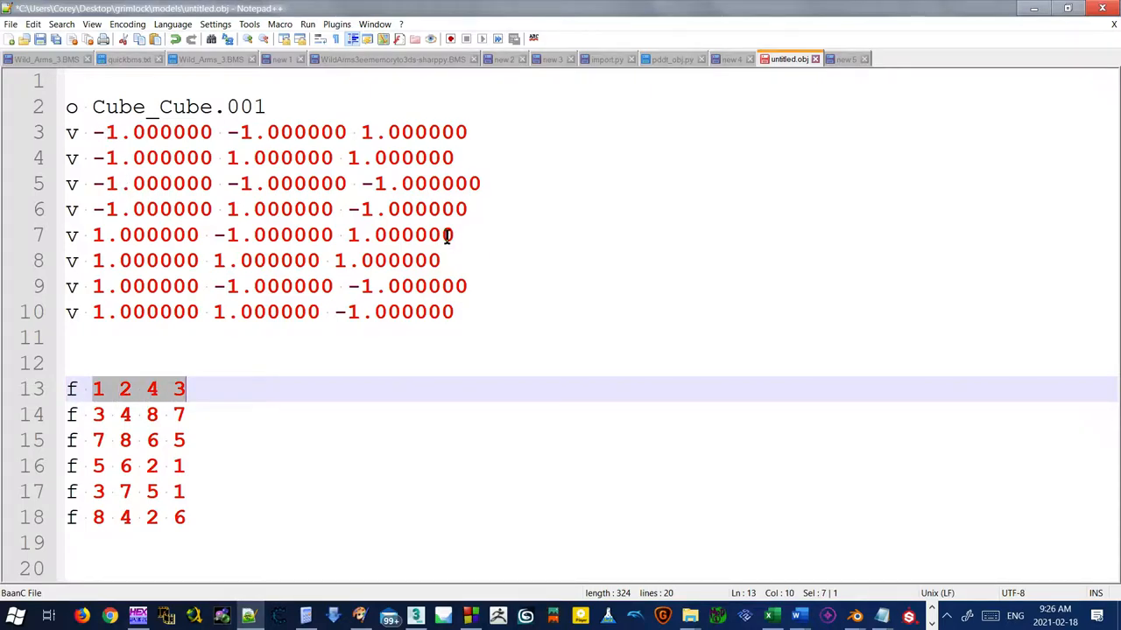
pyautogui.click(317, 107)
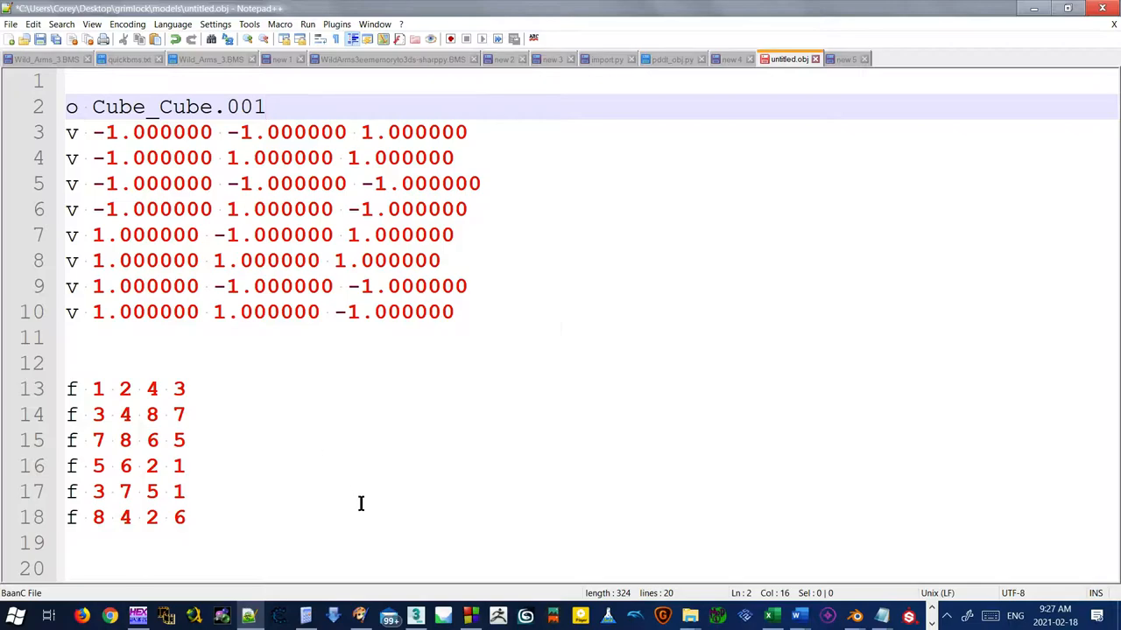
pyautogui.moveTo(267, 107); pyautogui.dragTo(38, 109)
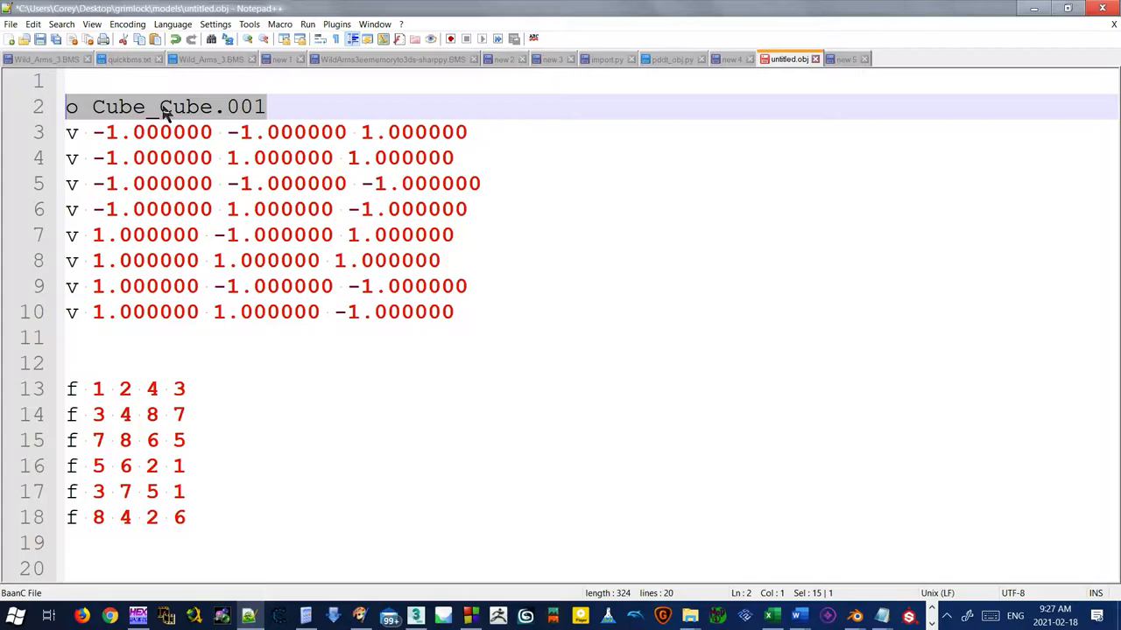
pyautogui.moveTo(93, 106); pyautogui.dragTo(153, 106)
pyautogui.click(180, 210)
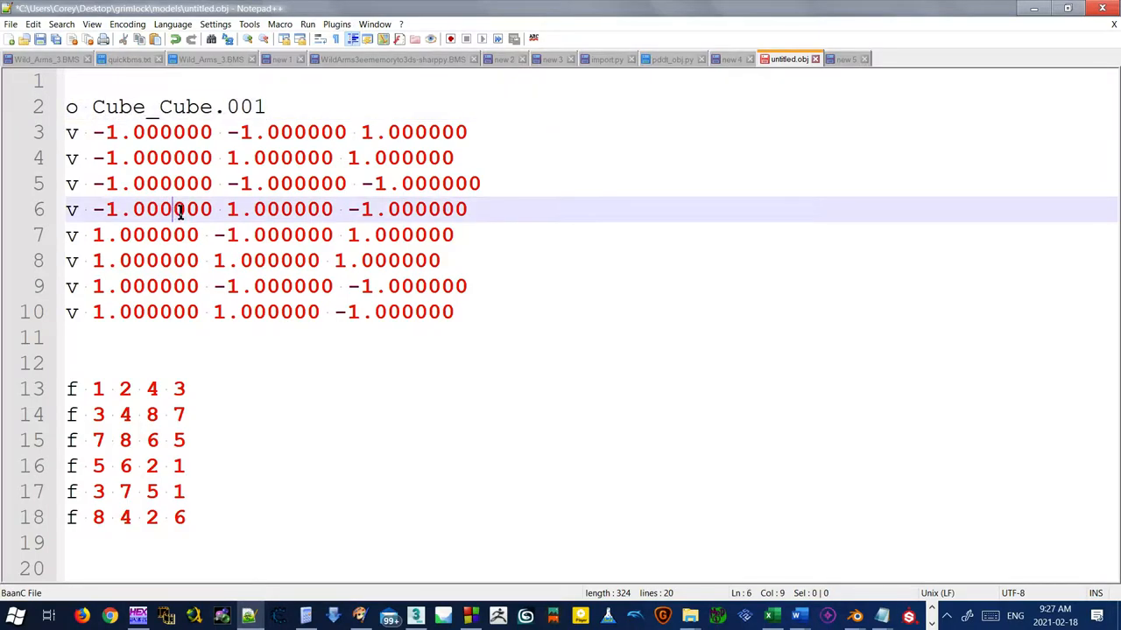
pyautogui.moveTo(456, 312); pyautogui.dragTo(64, 134)
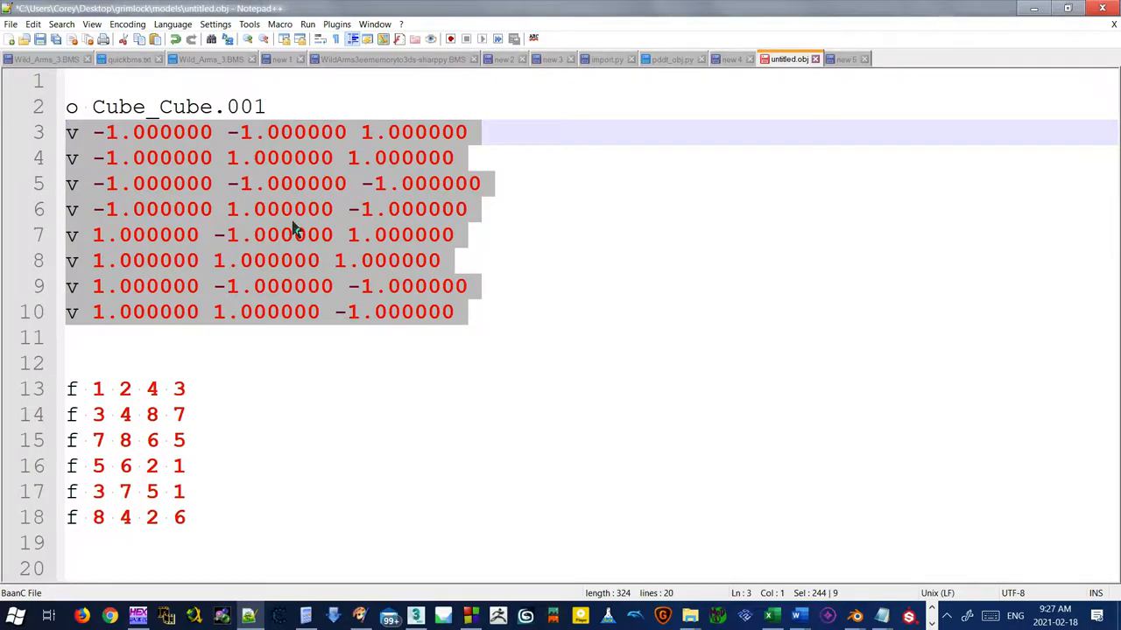
# In Blender, import the cube Wavefront OBJ file into the scene
pyautogui.click(855, 615)
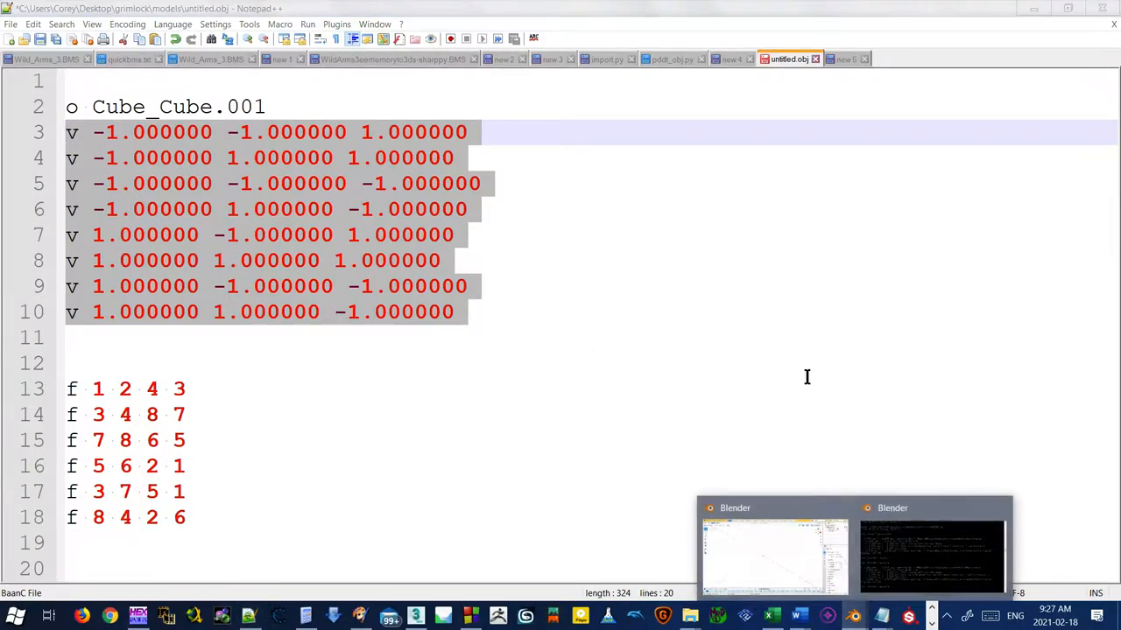
pyautogui.click(796, 554)
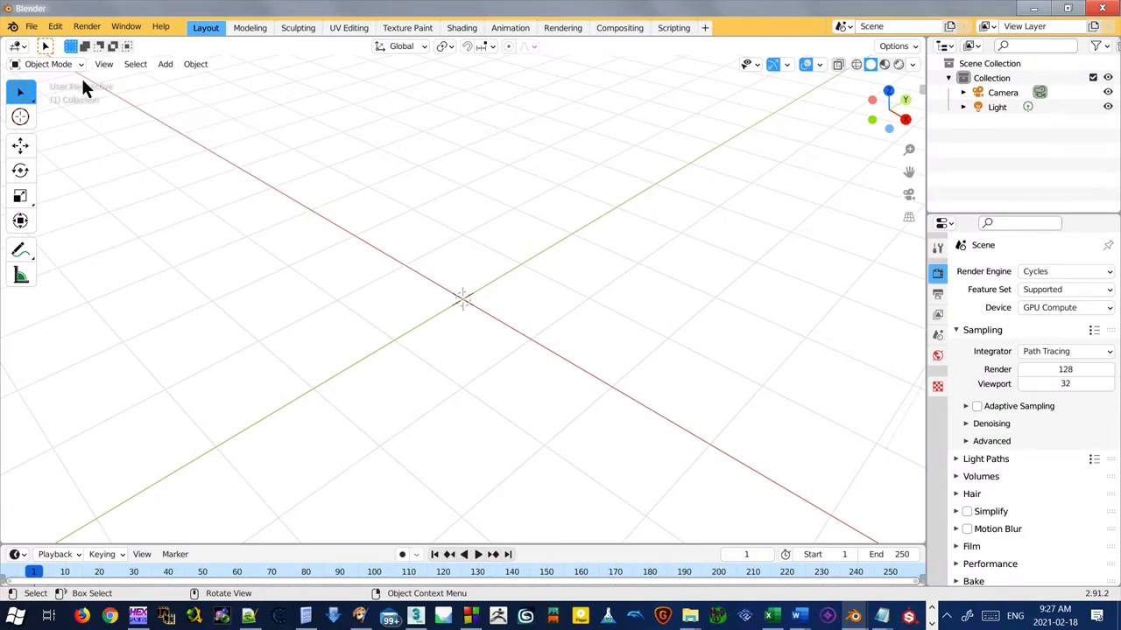
pyautogui.click(32, 27)
pyautogui.moveTo(55, 222)
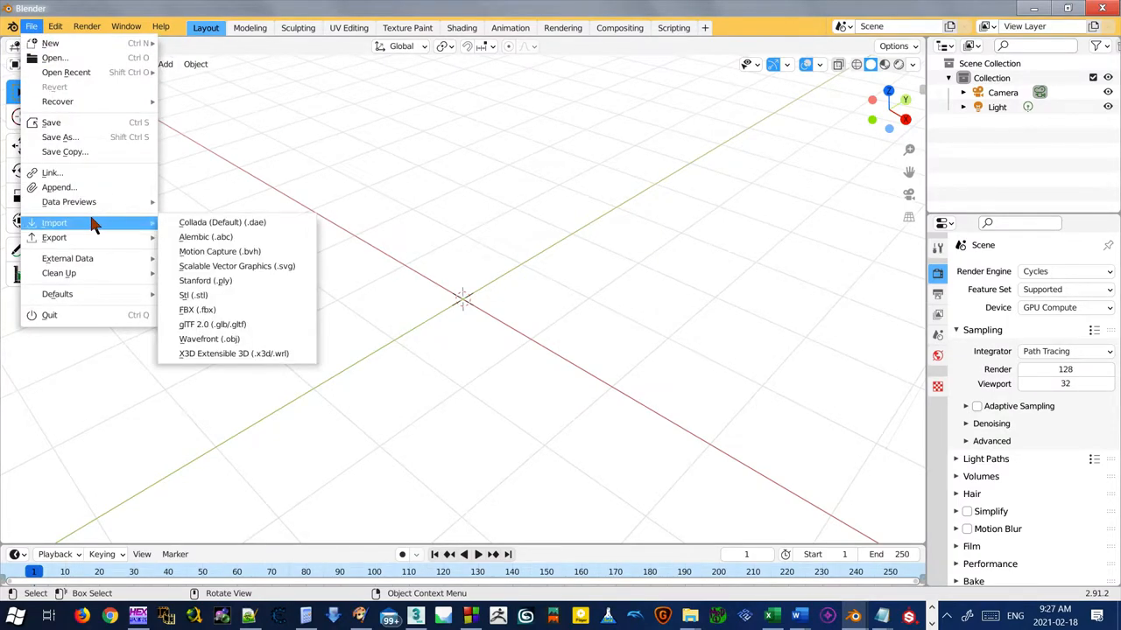
pyautogui.click(262, 338)
pyautogui.click(455, 260)
pyautogui.click(730, 499)
pyautogui.moveTo(438, 274); pyautogui.dragTo(432, 250)
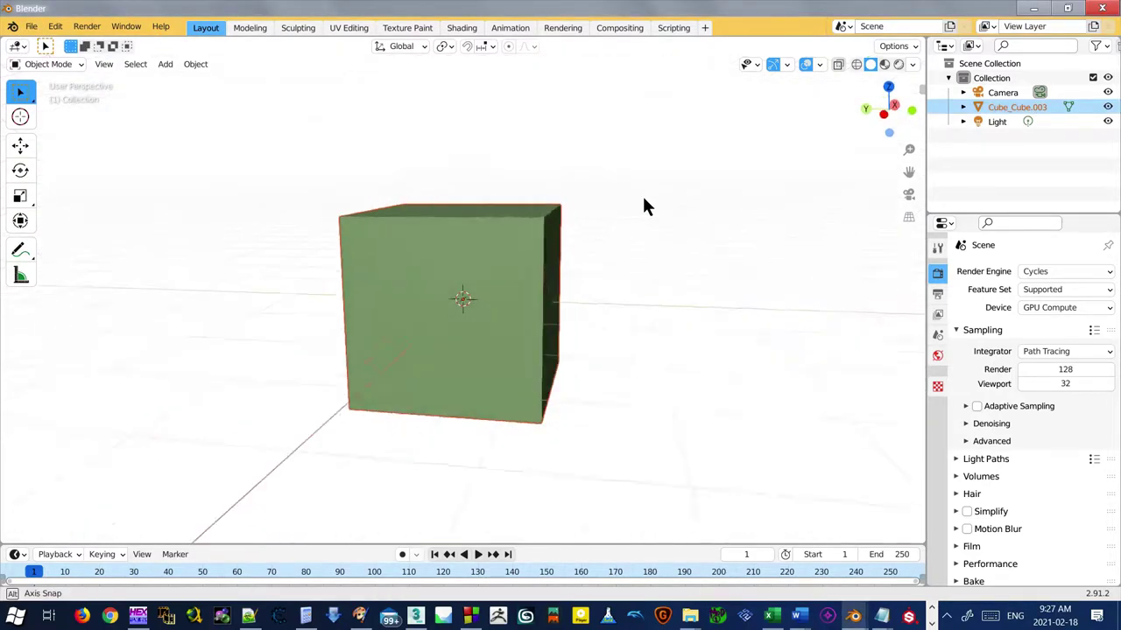
# Select the imported cube, enter Edit Mode with face select, and select a front face
pyautogui.click(422, 220)
pyautogui.click(53, 64)
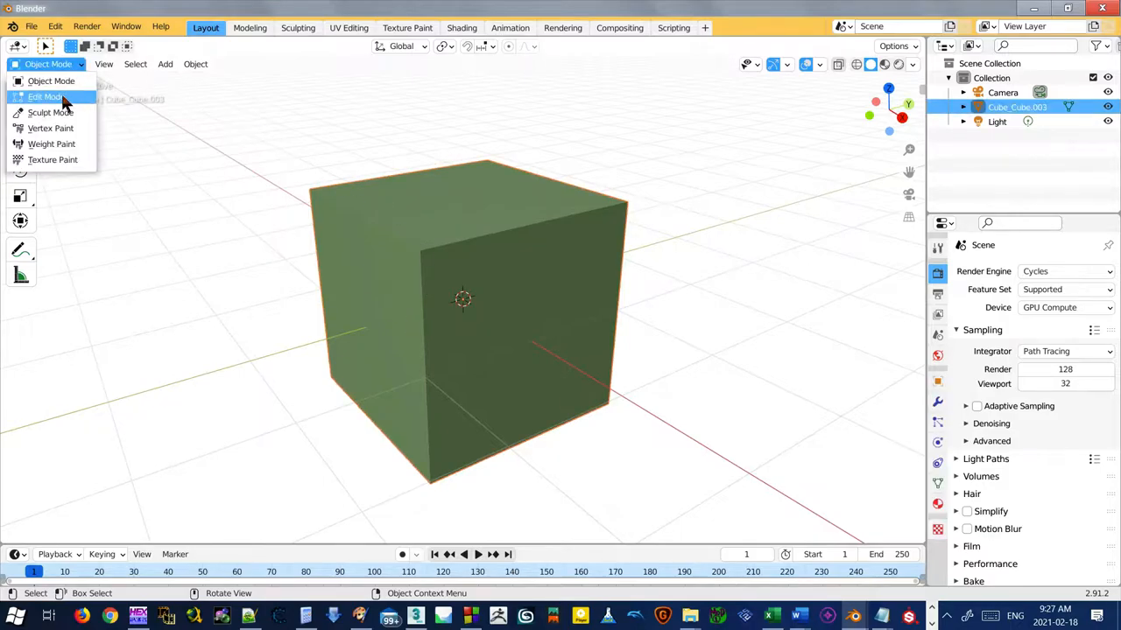
pyautogui.click(48, 97)
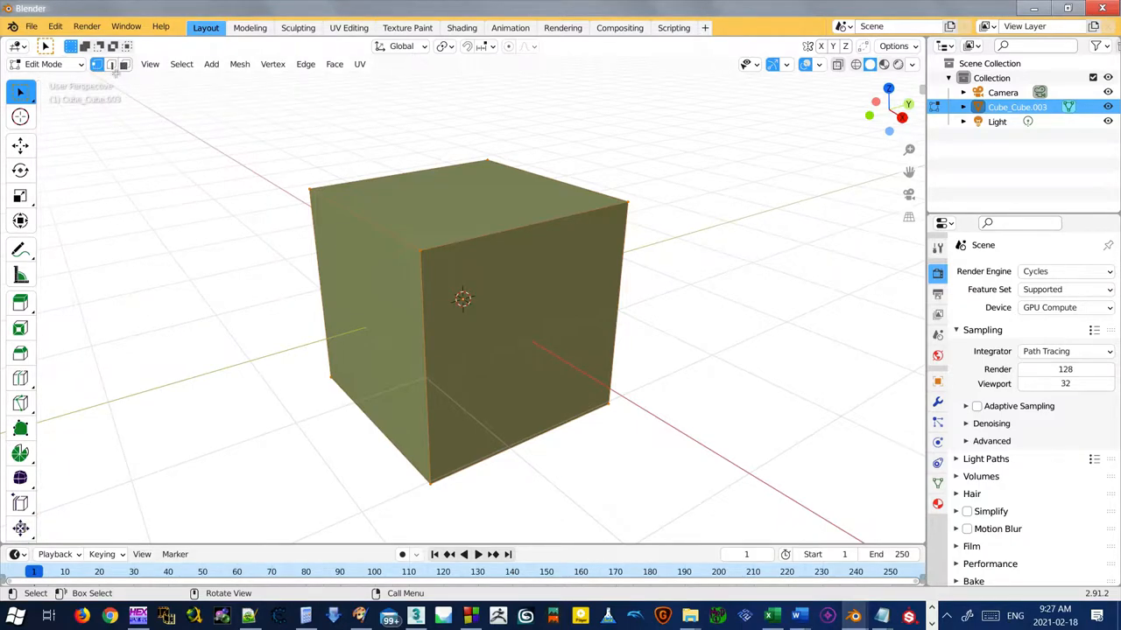
pyautogui.click(125, 64)
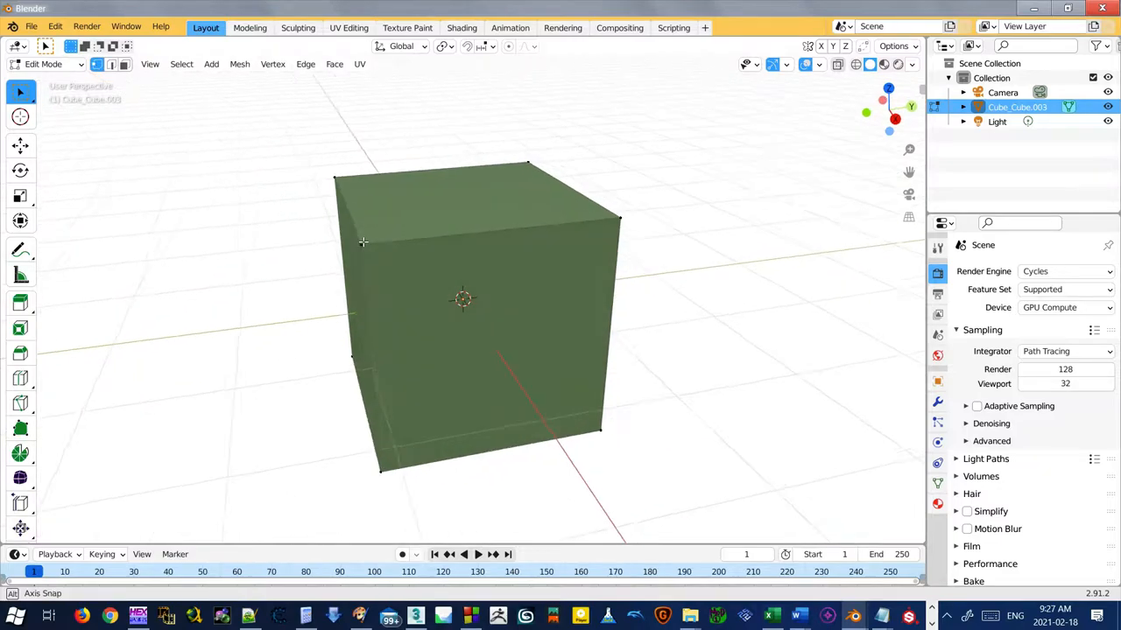
pyautogui.scroll(3, 397, 205)
pyautogui.scroll(2, 397, 205)
pyautogui.middleClick(396, 206)
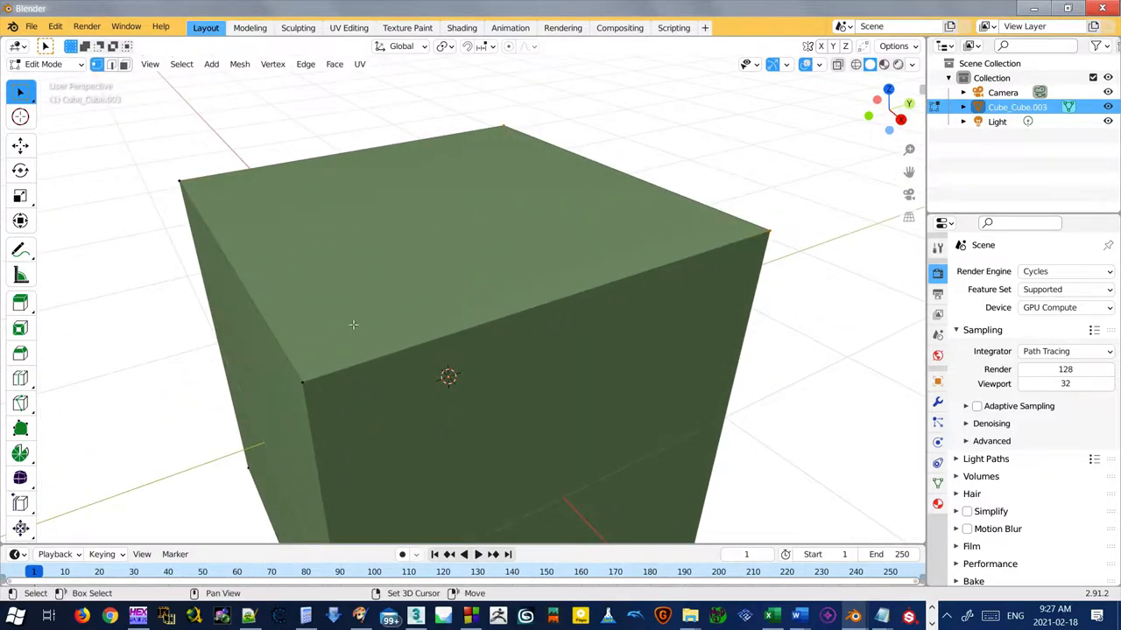
pyautogui.scroll(-3, 352, 323)
pyautogui.middleClick(438, 315)
pyautogui.moveTo(532, 294); pyautogui.dragTo(610, 320)
pyautogui.moveTo(326, 447); pyautogui.dragTo(394, 473)
pyautogui.middleClick(499, 375)
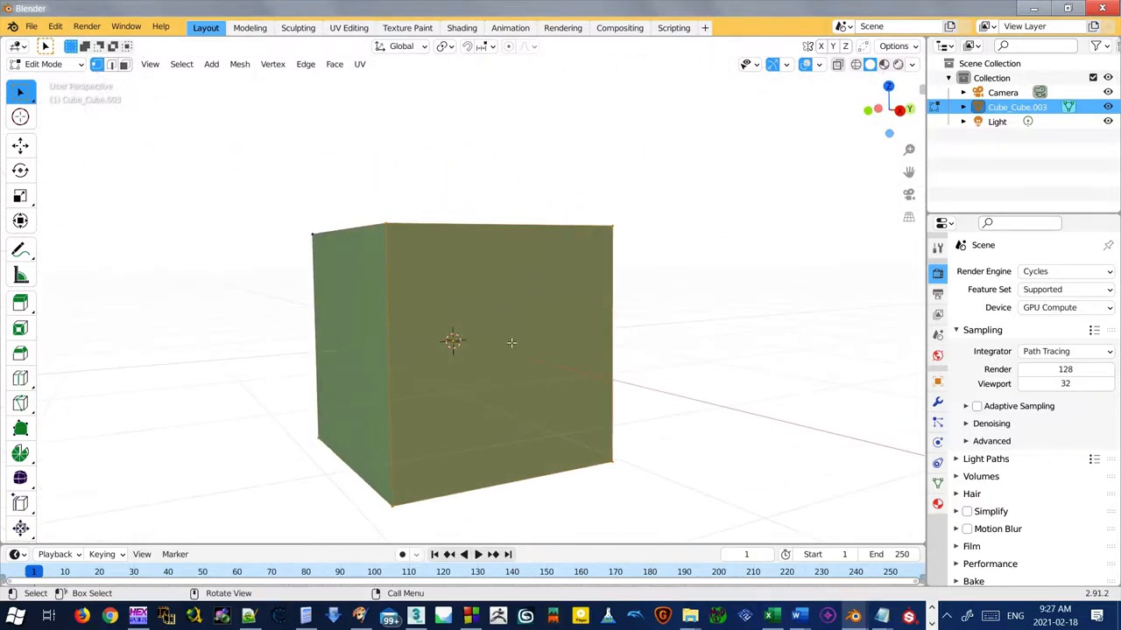
pyautogui.click(250, 615)
pyautogui.click(143, 170)
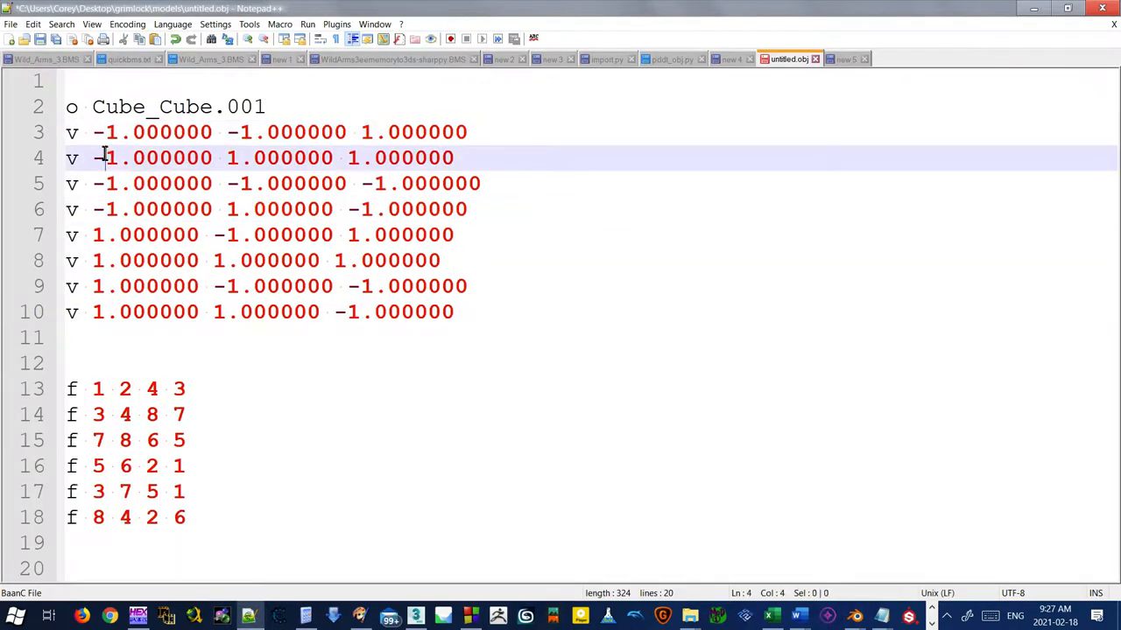
pyautogui.moveTo(105, 183); pyautogui.dragTo(175, 183)
pyautogui.moveTo(105, 208); pyautogui.dragTo(175, 209)
pyautogui.moveTo(92, 260)
pyautogui.mouseDown()
pyautogui.moveTo(140, 260)
pyautogui.moveTo(201, 286)
pyautogui.mouseUp()
pyautogui.moveTo(105, 312); pyautogui.dragTo(361, 311)
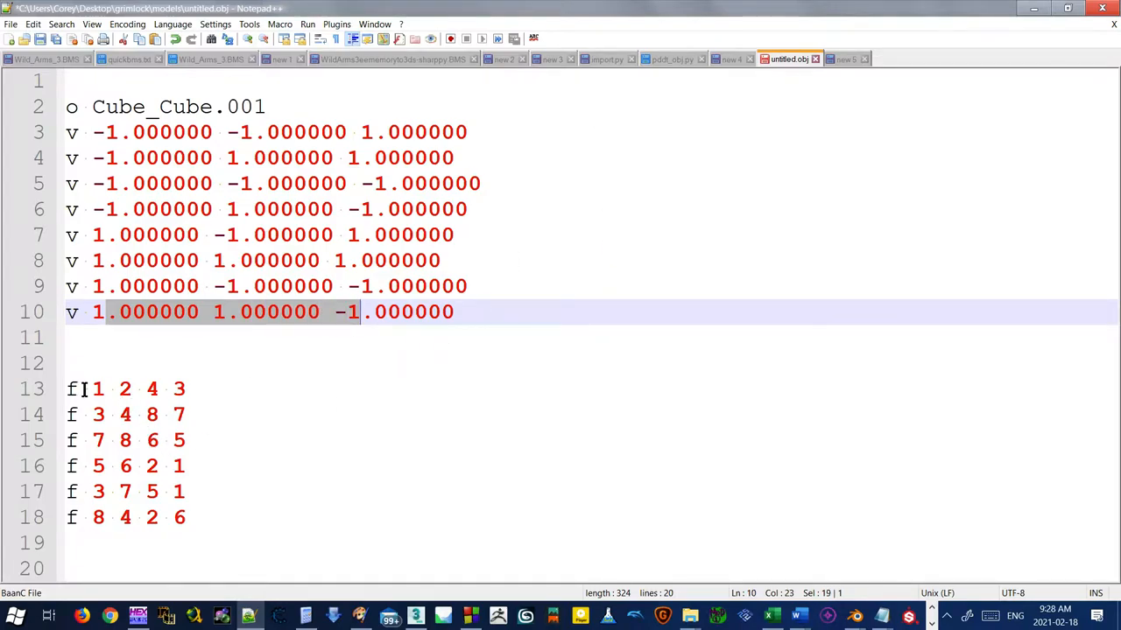
pyautogui.moveTo(92, 414); pyautogui.dragTo(186, 414)
pyautogui.moveTo(119, 441); pyautogui.dragTo(186, 440)
pyautogui.moveTo(118, 466); pyautogui.dragTo(185, 465)
pyautogui.click(187, 517)
pyautogui.moveTo(187, 517); pyautogui.dragTo(120, 518)
pyautogui.click(854, 615)
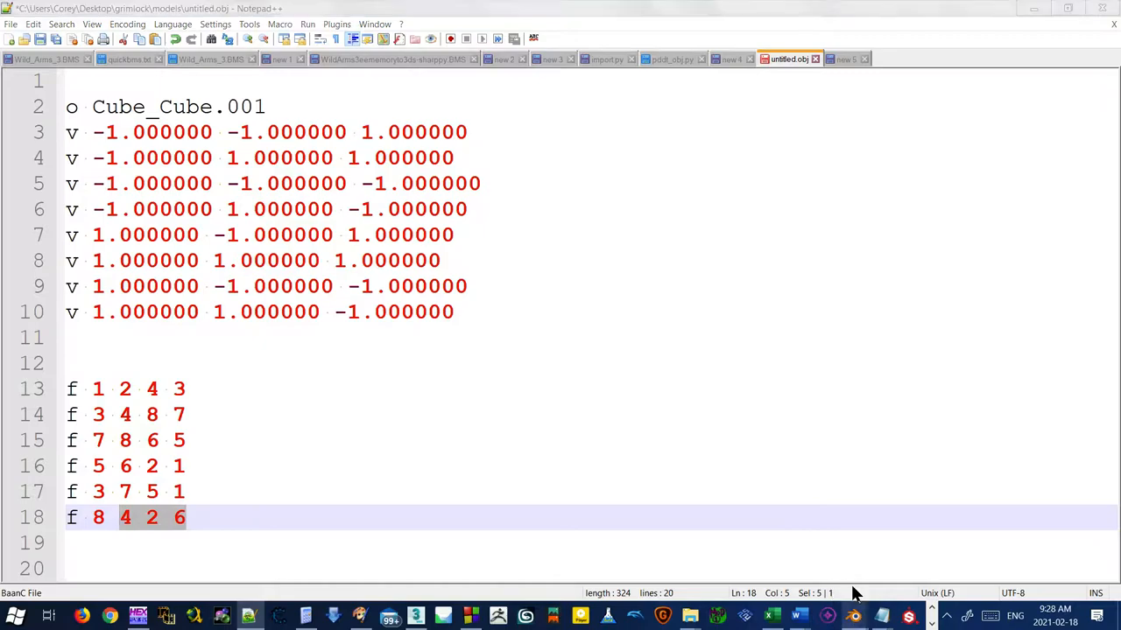
# In Blender face select, select all of the cube's faces, inspect them, then deselect
pyautogui.click(766, 559)
pyautogui.scroll(1, 448, 333)
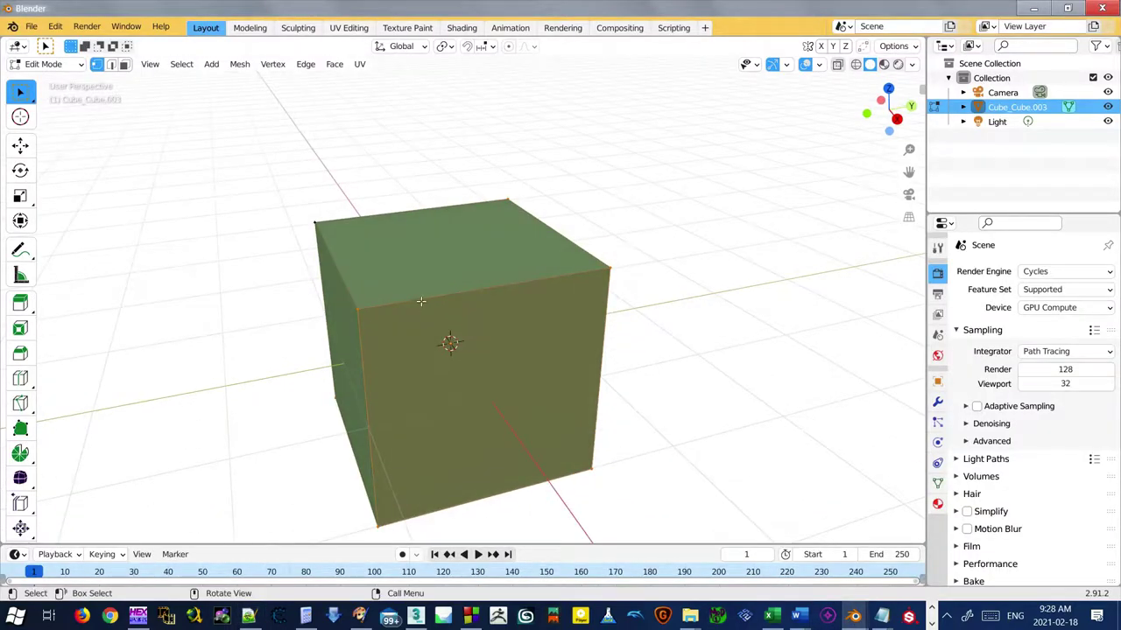
pyautogui.click(124, 64)
pyautogui.click(433, 246)
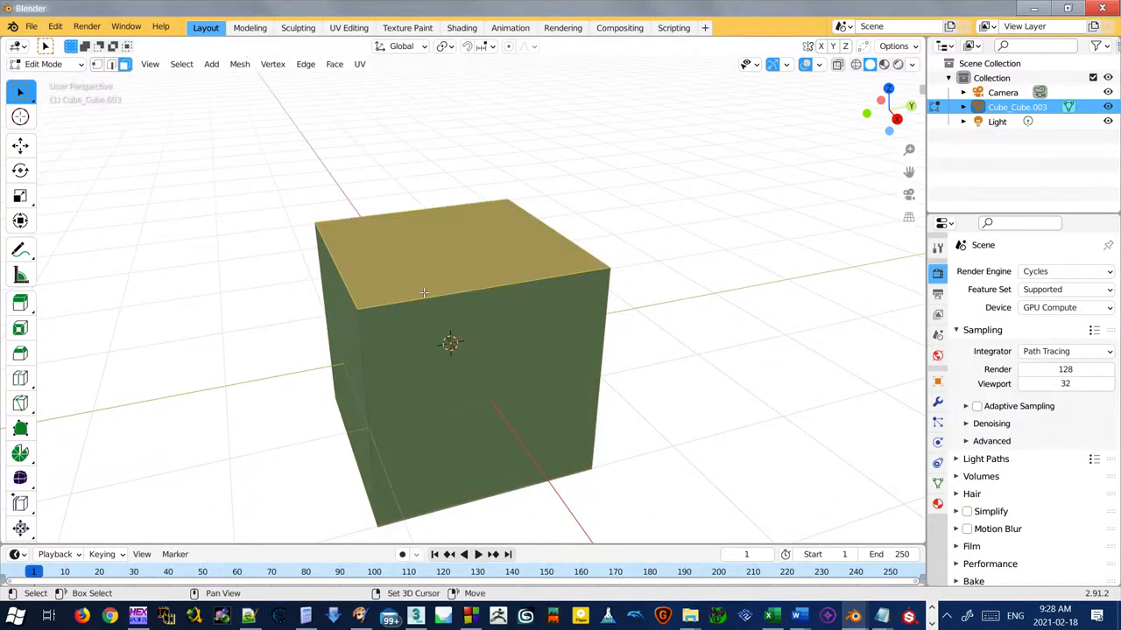
pyautogui.press('a')
pyautogui.moveTo(332, 350); pyautogui.dragTo(238, 115)
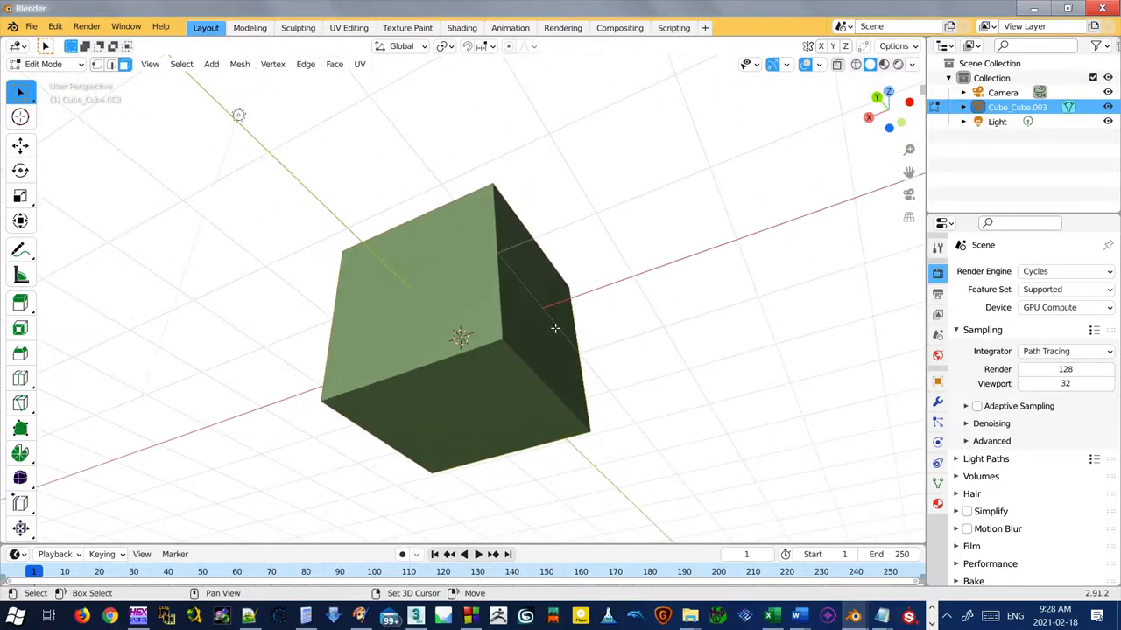
pyautogui.middleClick(238, 115)
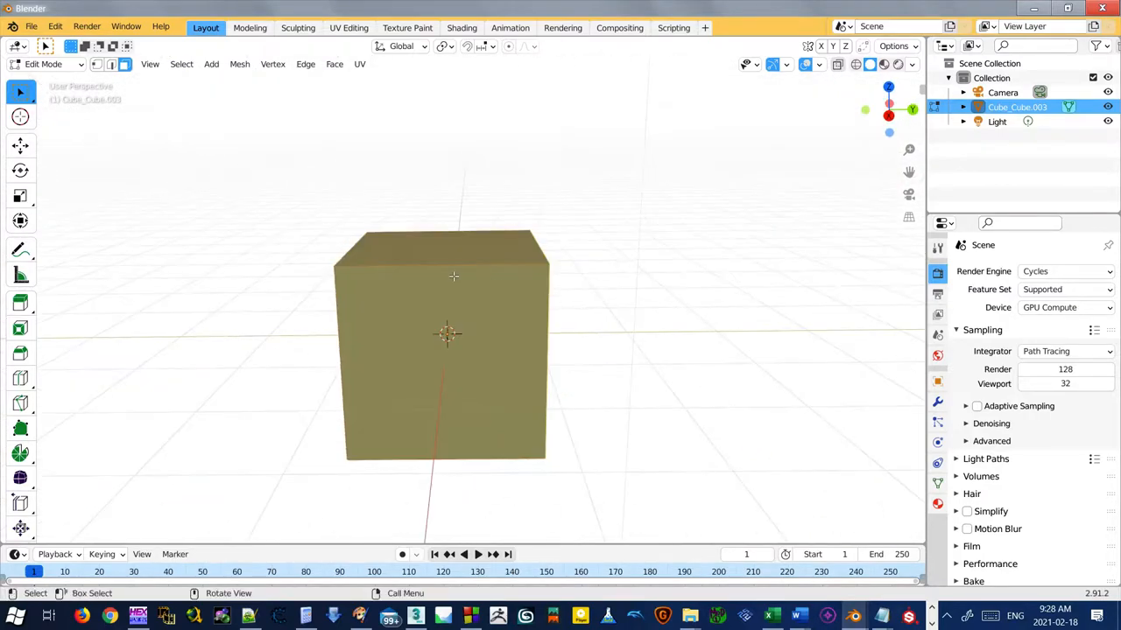
pyautogui.moveTo(455, 273); pyautogui.dragTo(464, 280)
pyautogui.scroll(2, 463, 280)
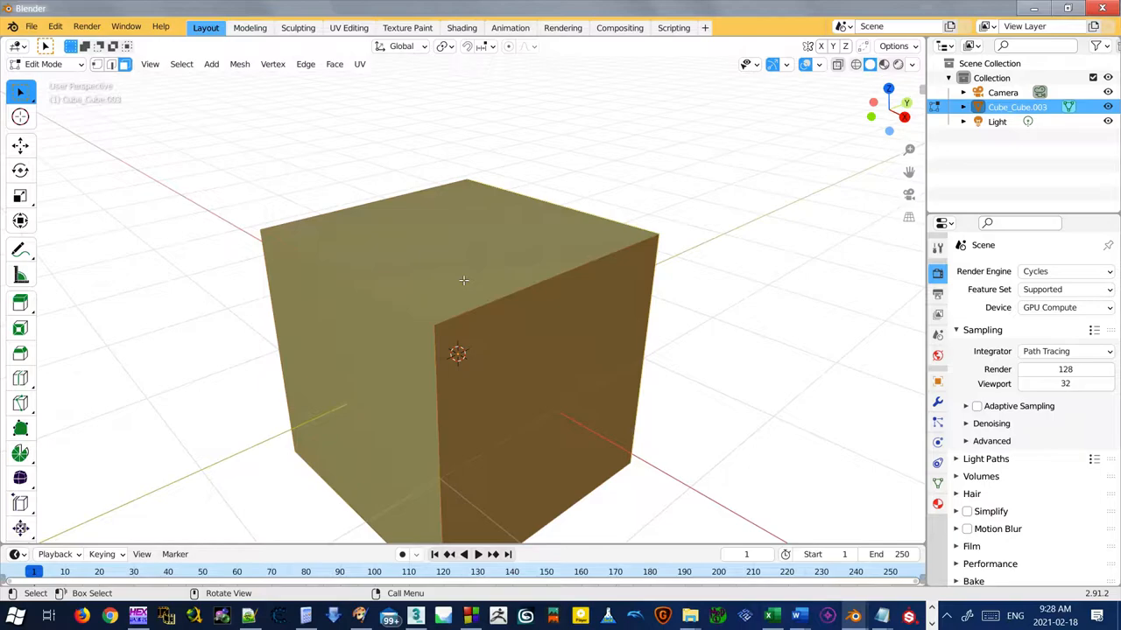
pyautogui.press('1')
pyautogui.click(458, 327)
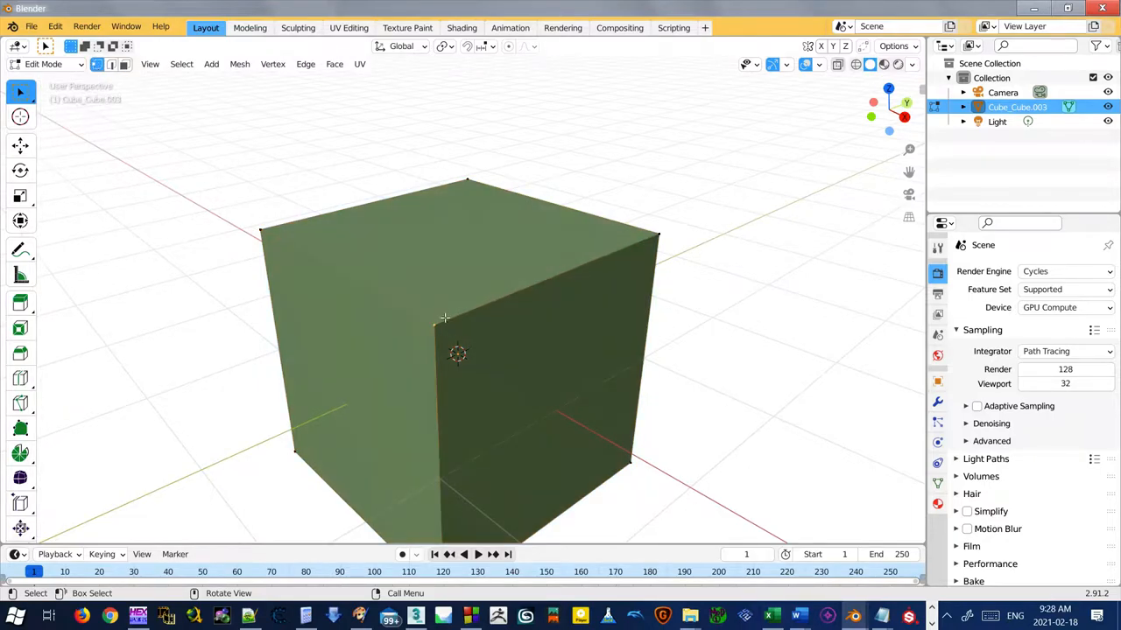
pyautogui.scroll(1, 458, 328)
# Start a grab on the cube's top edge and cancel it, keeping the cube's shape
pyautogui.middleClick(478, 308)
pyautogui.moveTo(478, 308); pyautogui.dragTo(438, 350)
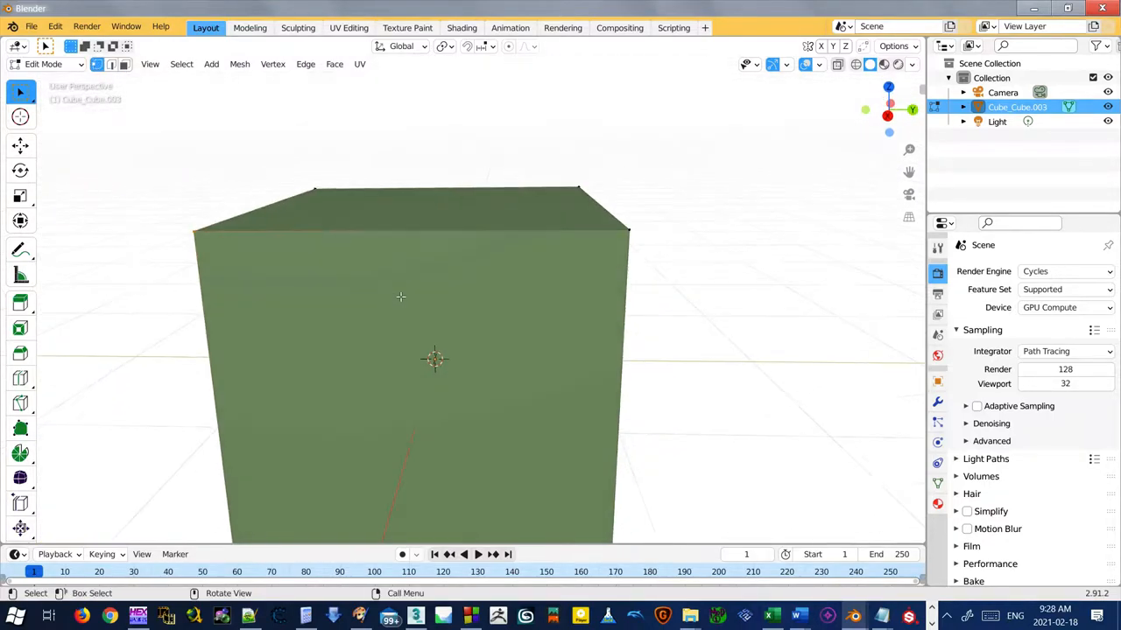
pyautogui.press('g')
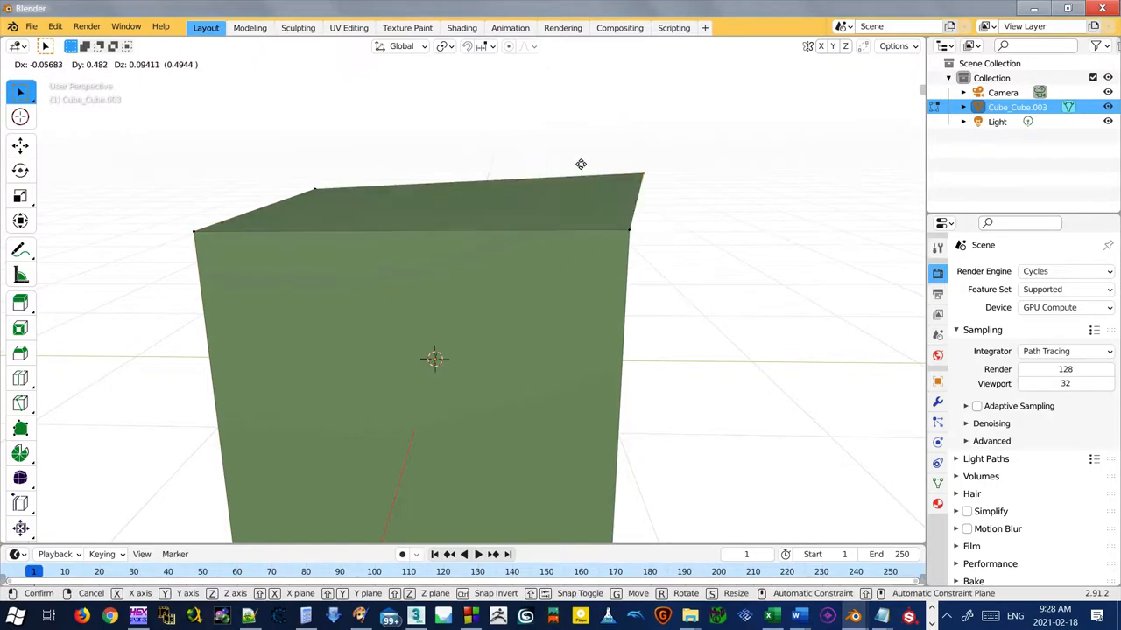
pyautogui.rightClick(543, 166)
pyautogui.press('g')
pyautogui.rightClick(569, 260)
pyautogui.moveTo(569, 260); pyautogui.dragTo(368, 280)
# Inspect the front face from several angles, then leave Edit Mode and deselect everything
pyautogui.click(415, 342)
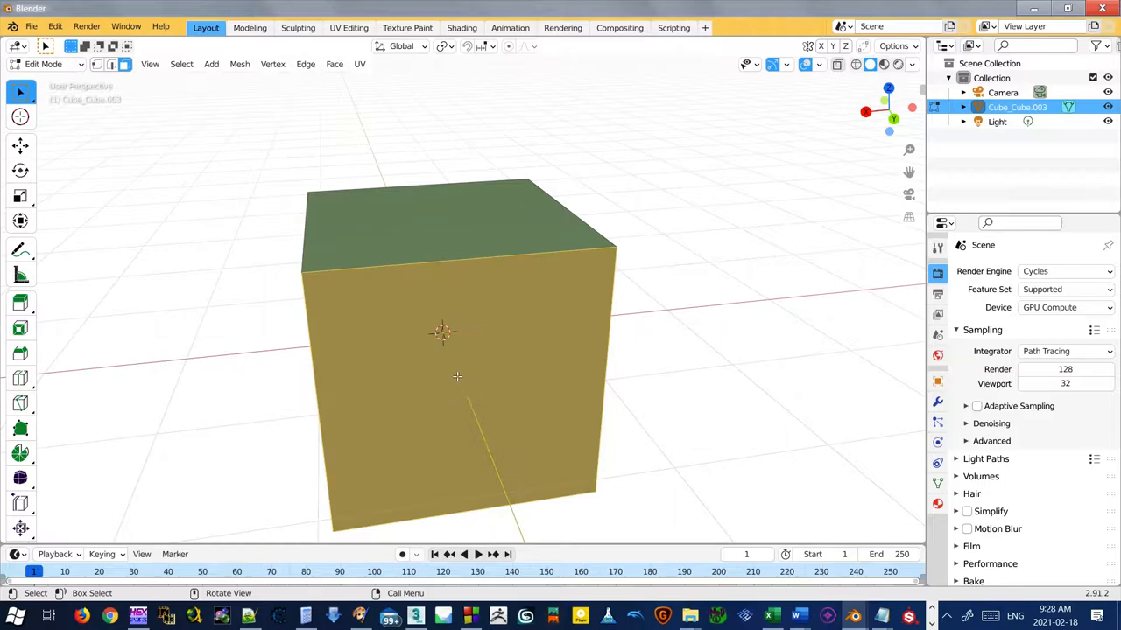
pyautogui.moveTo(455, 377); pyautogui.dragTo(420, 342)
pyautogui.moveTo(525, 329); pyautogui.dragTo(523, 281)
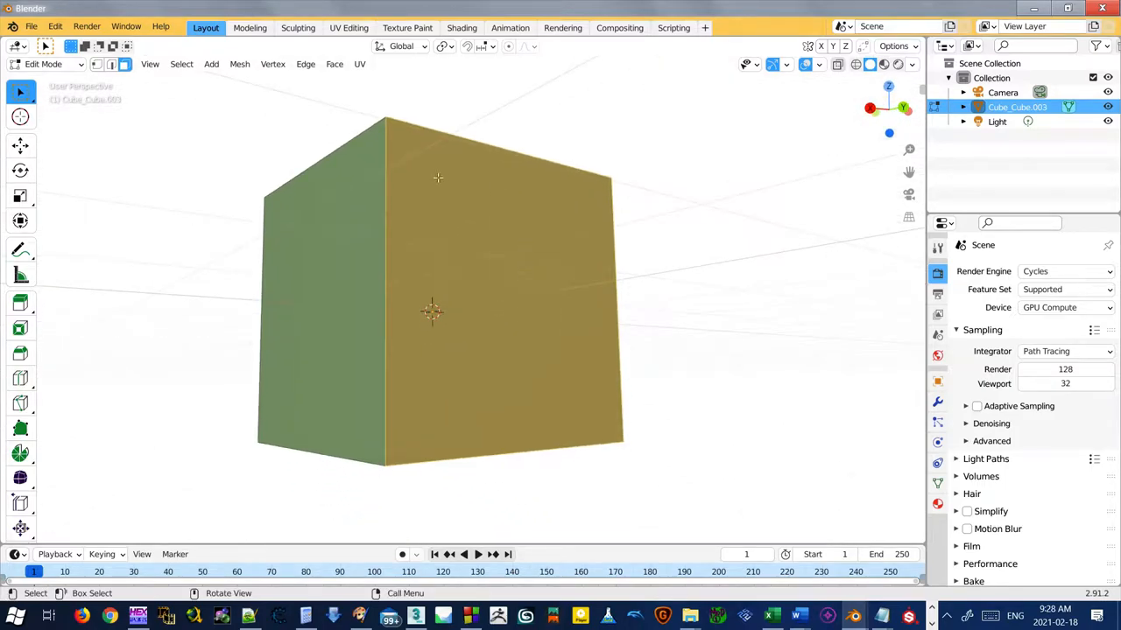
pyautogui.moveTo(477, 204); pyautogui.dragTo(506, 220)
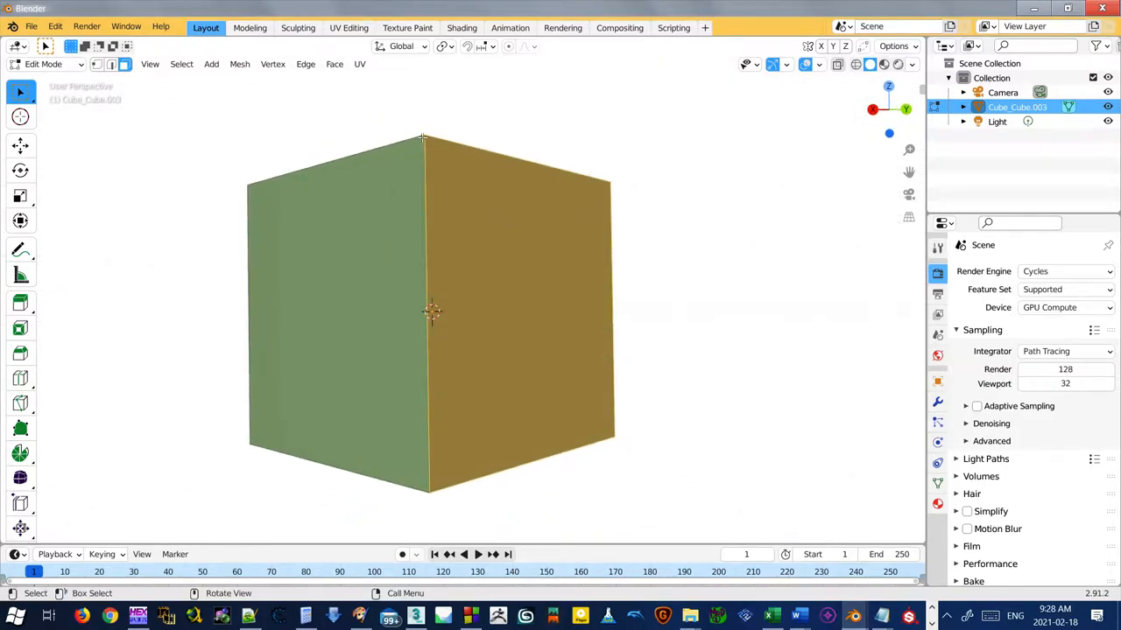
pyautogui.moveTo(669, 373); pyautogui.dragTo(683, 350)
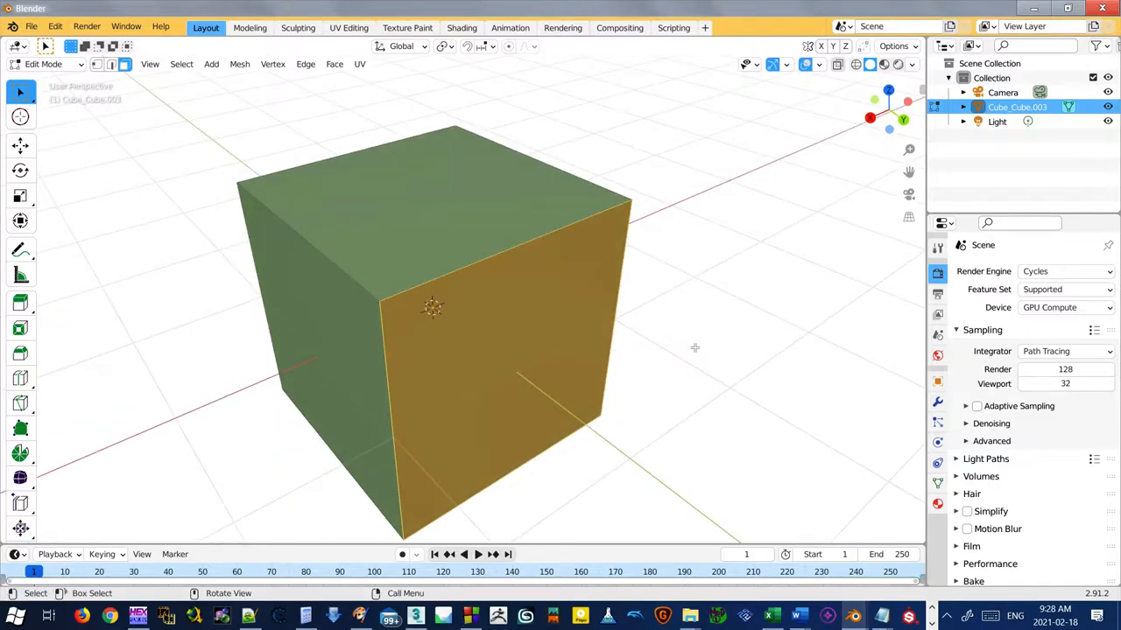
pyautogui.press('Tab')
pyautogui.click(658, 295)
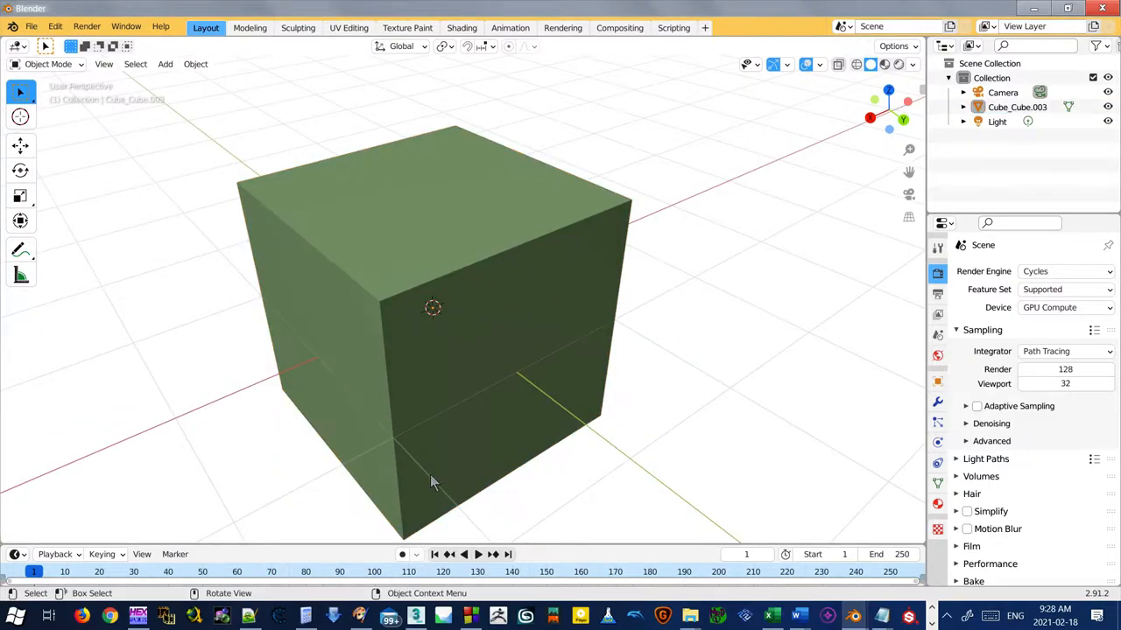
# In Notepad++, change the first vertex's third coordinate to 3.000000 and save the OBJ
pyautogui.click(250, 615)
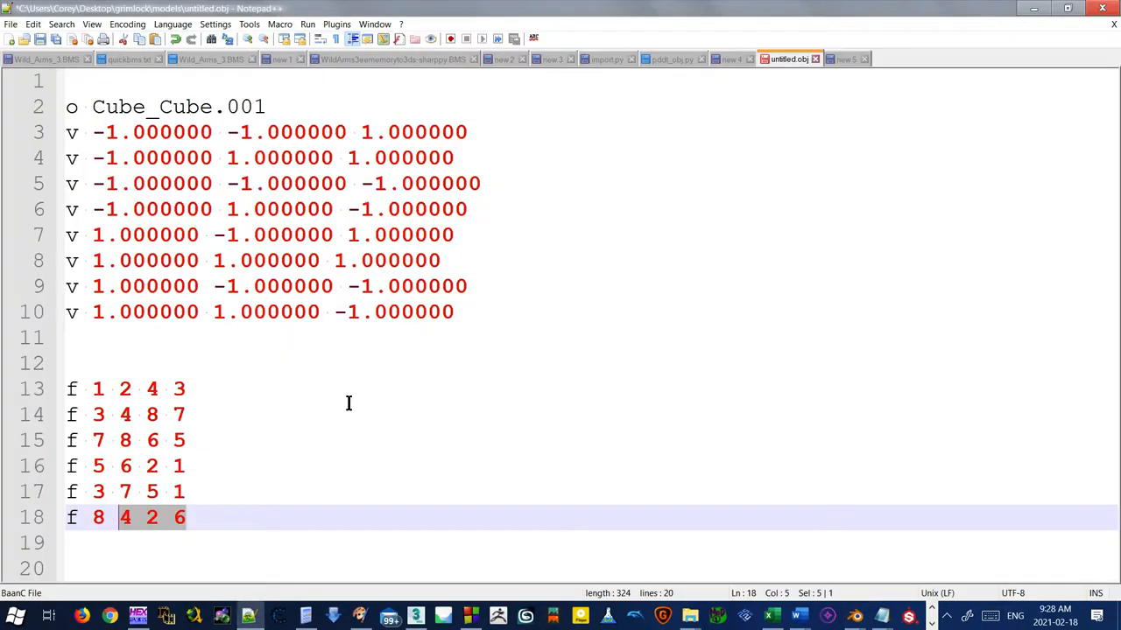
pyautogui.doubleClick(368, 132)
pyautogui.write('3')
pyautogui.hotkey('ctrl', 's')
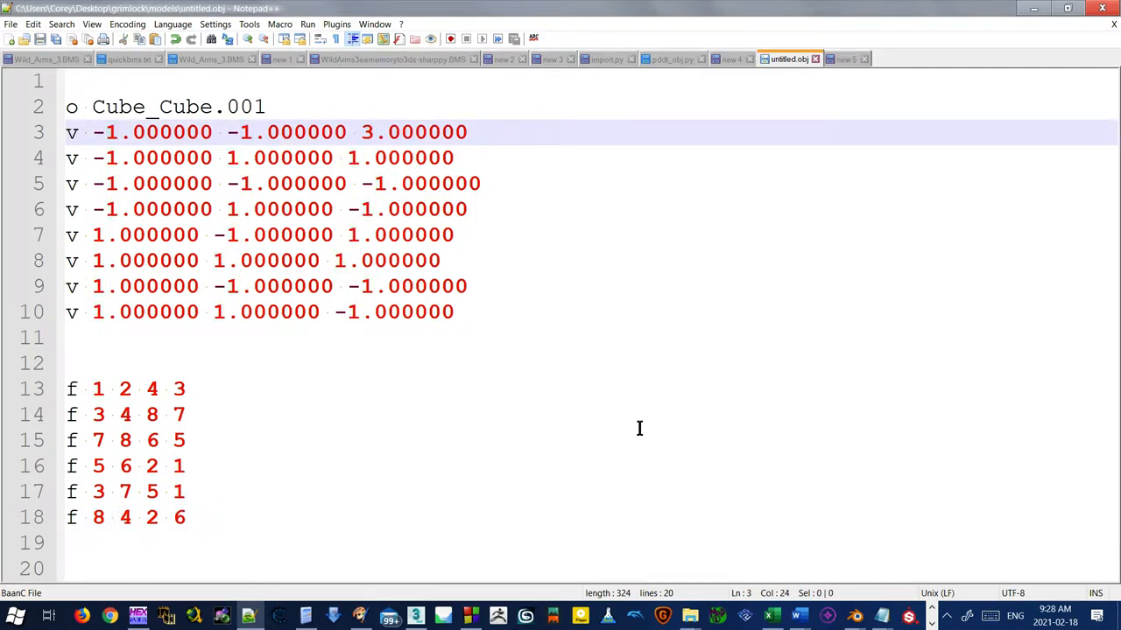
# In Blender, delete the old cube from the scene
pyautogui.click(854, 617)
pyautogui.click(770, 551)
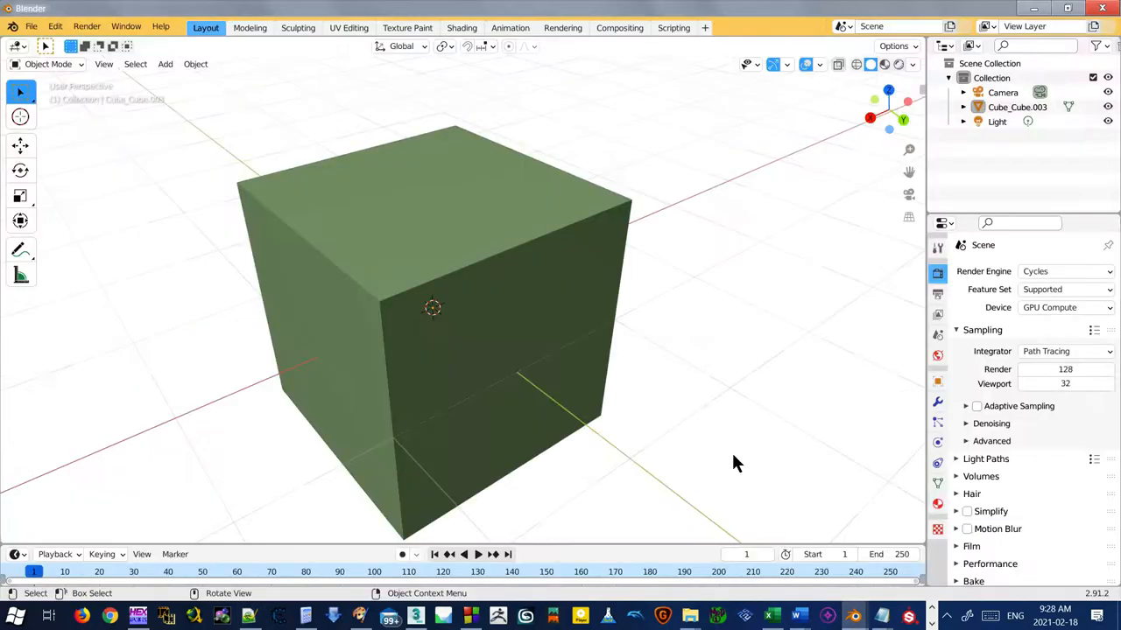
pyautogui.click(333, 220)
pyautogui.press('Delete')
# Import untitled.obj and orbit to inspect its stretched wedge corner
pyautogui.click(32, 27)
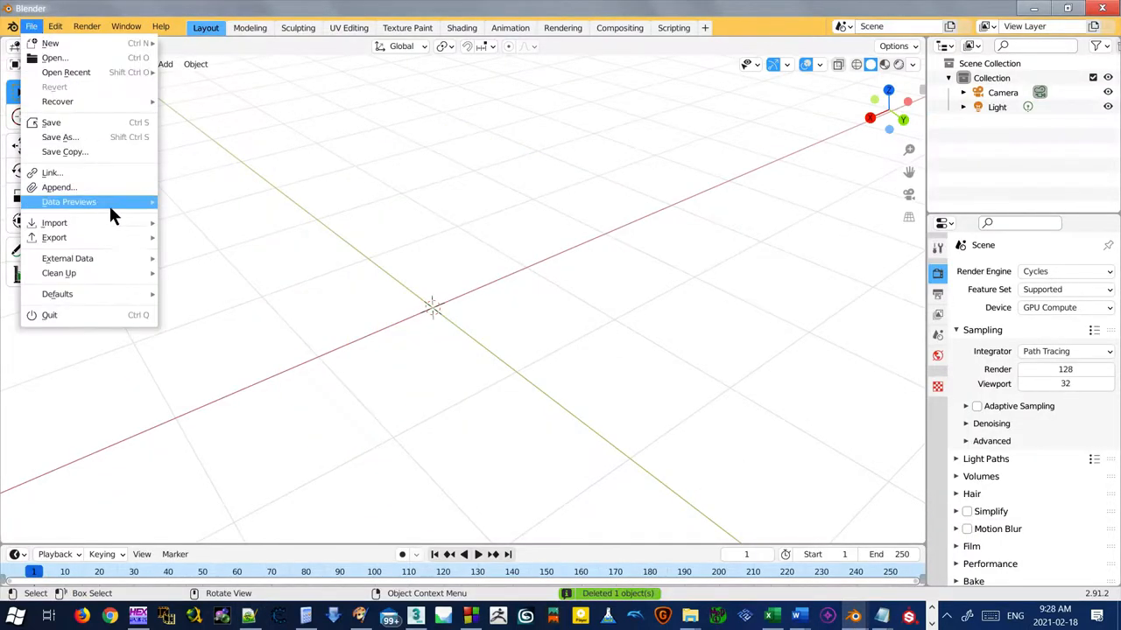
pyautogui.click(208, 339)
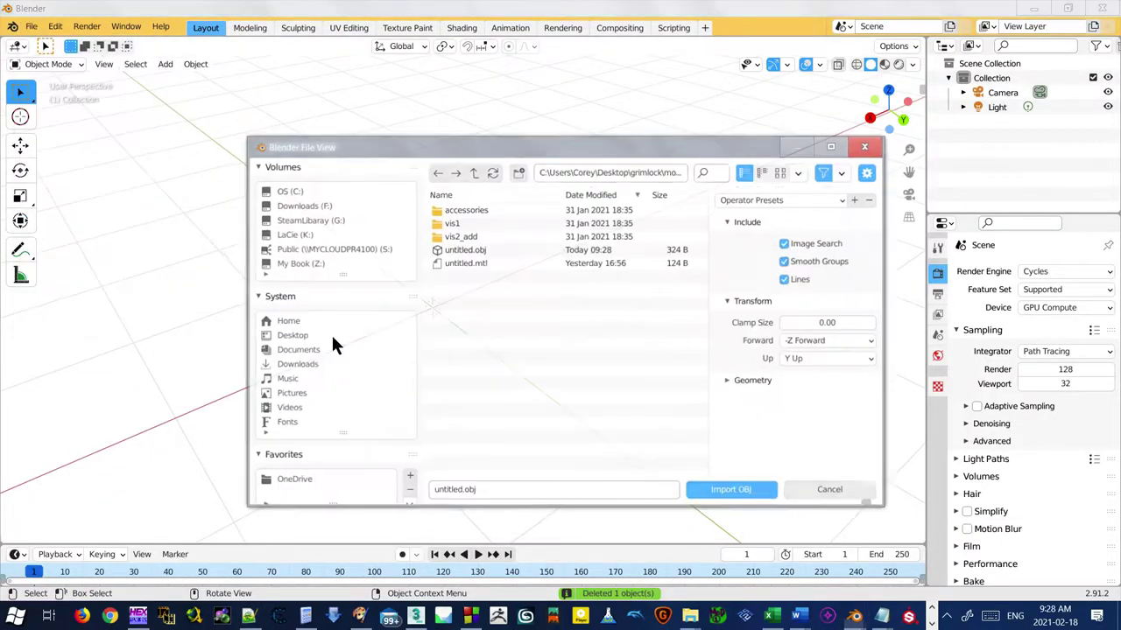
pyautogui.doubleClick(464, 250)
pyautogui.moveTo(460, 355)
pyautogui.mouseDown()
pyautogui.moveTo(723, 320)
pyautogui.moveTo(530, 377)
pyautogui.mouseUp()
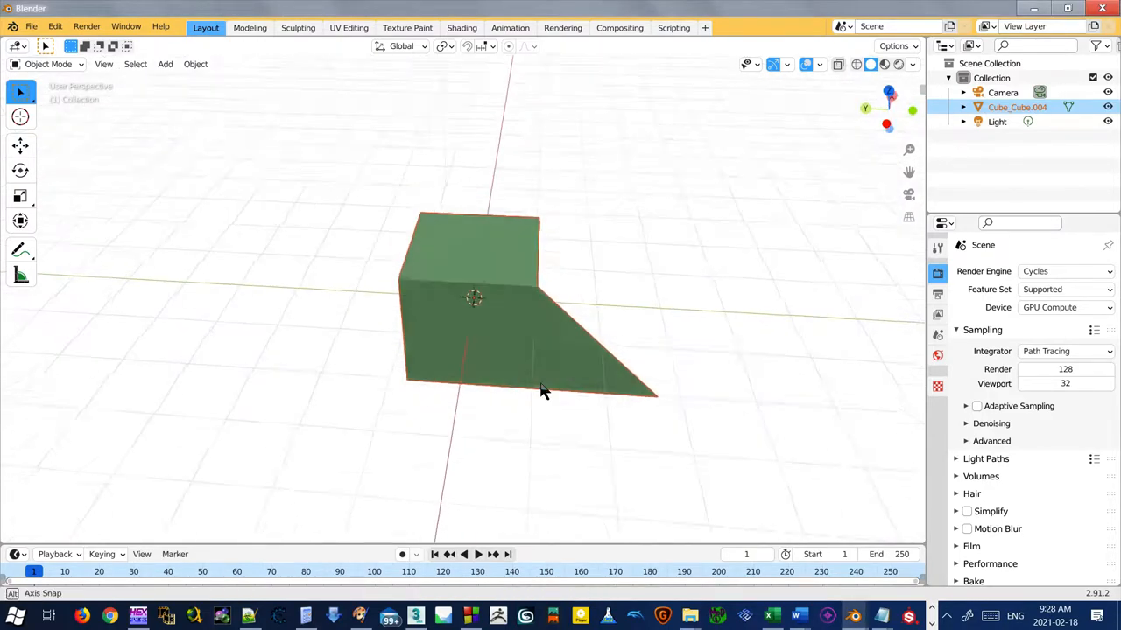
pyautogui.moveTo(643, 395)
pyautogui.mouseDown()
pyautogui.moveTo(644, 386)
pyautogui.moveTo(467, 426)
pyautogui.mouseUp()
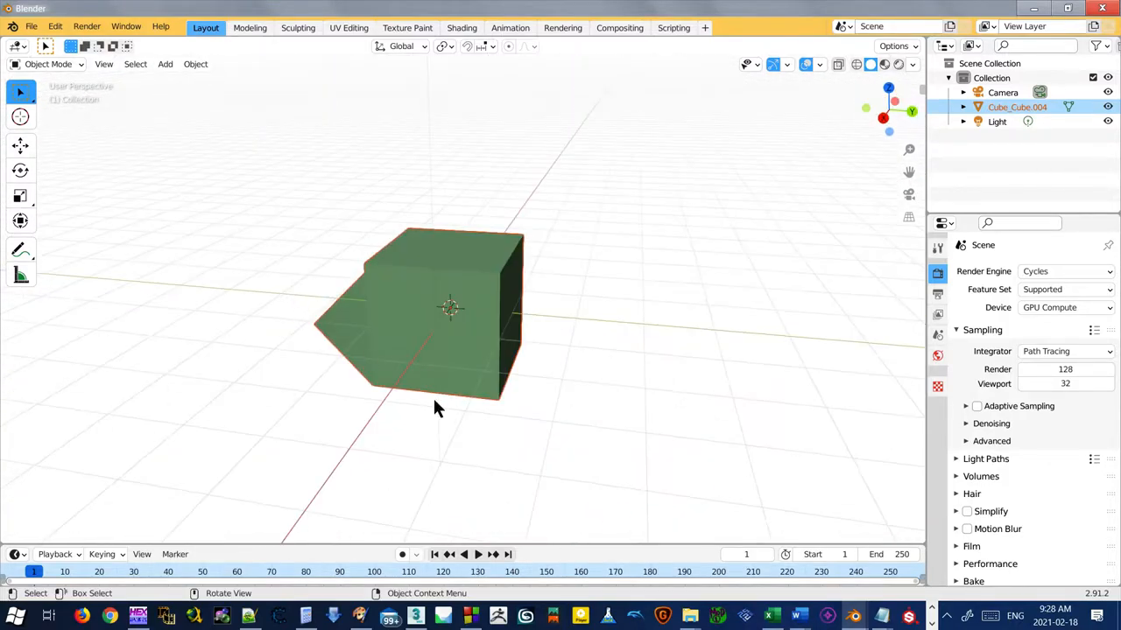
pyautogui.moveTo(695, 450); pyautogui.dragTo(384, 375)
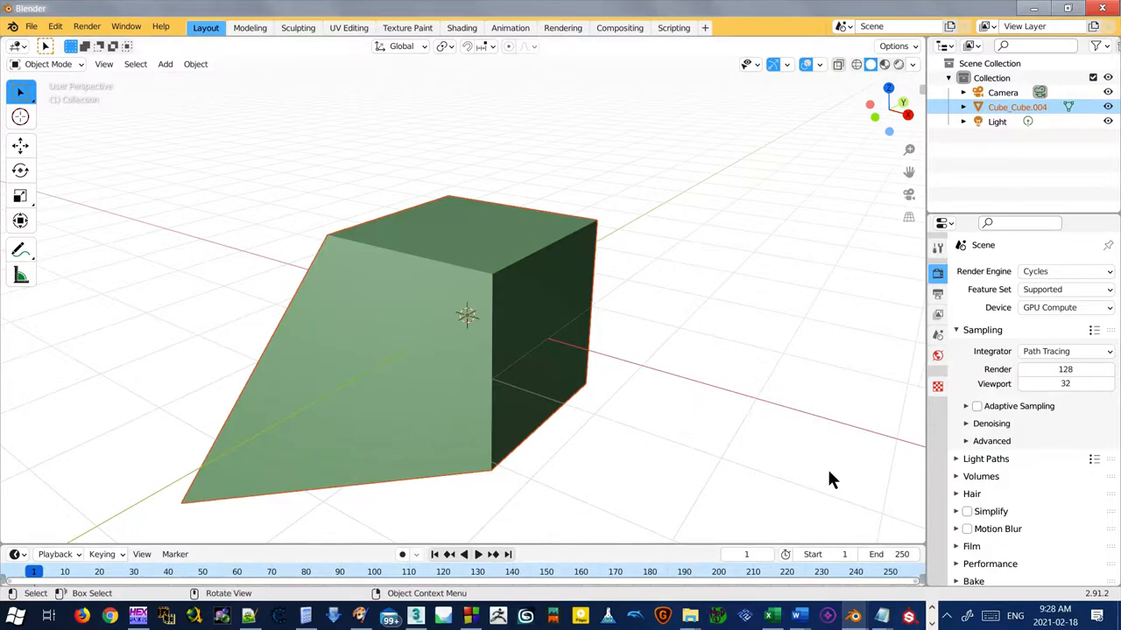
# Change the last index on face line 13 from 3 to 6 and save untitled.obj
pyautogui.click(250, 616)
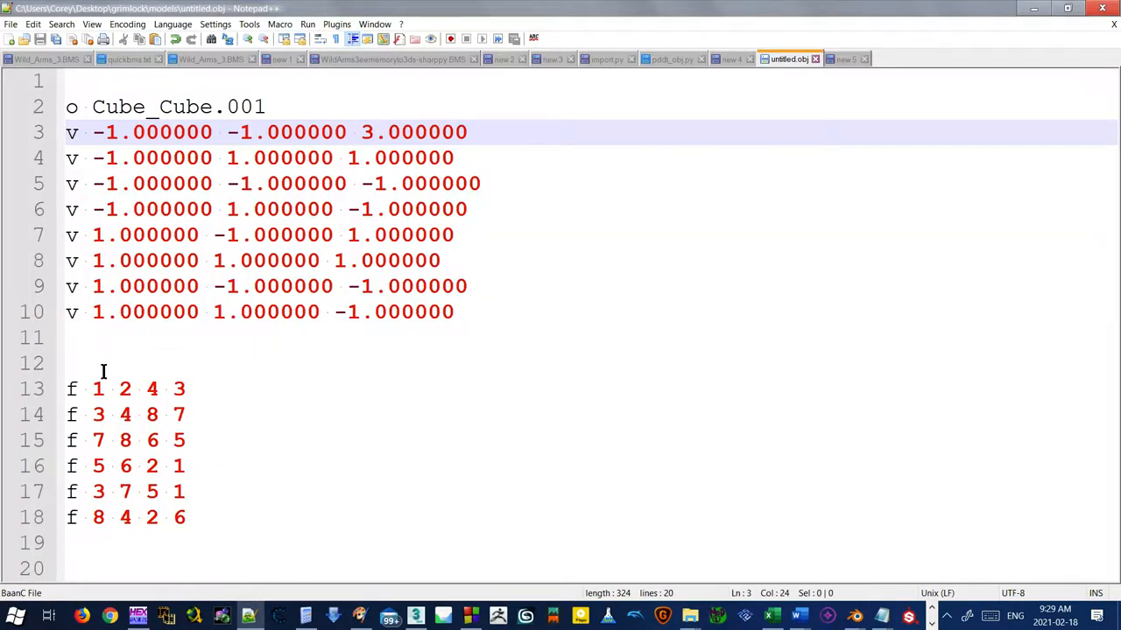
pyautogui.doubleClick(179, 390)
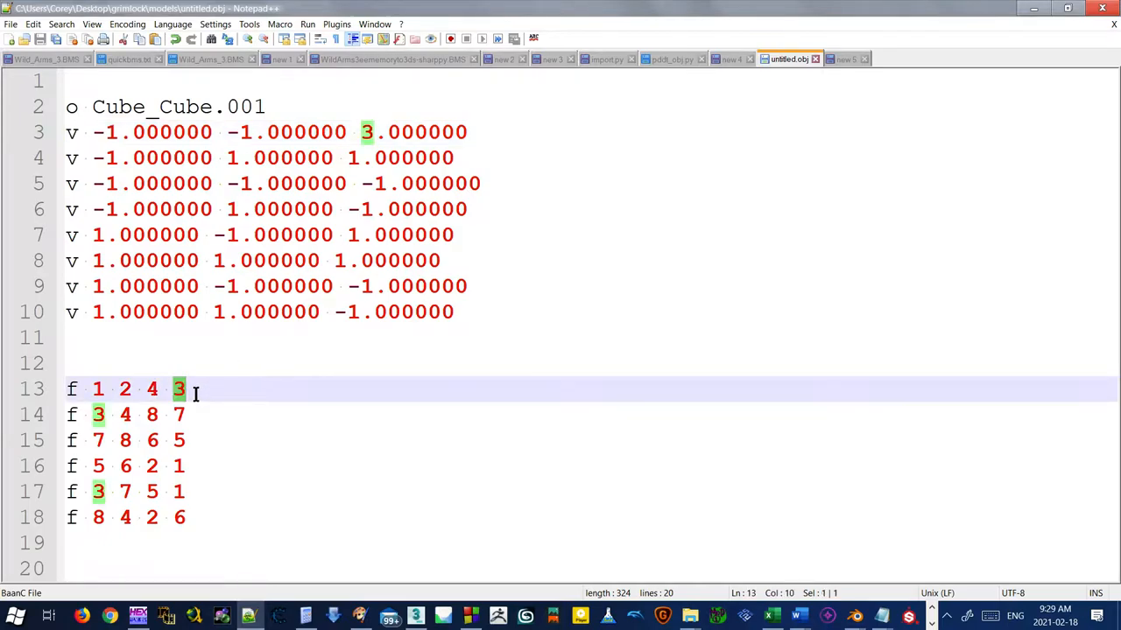
pyautogui.write('6')
pyautogui.hotkey('ctrl', 's')
# In Blender, delete the wedge object and import the edited untitled.obj
pyautogui.click(854, 615)
pyautogui.click(753, 525)
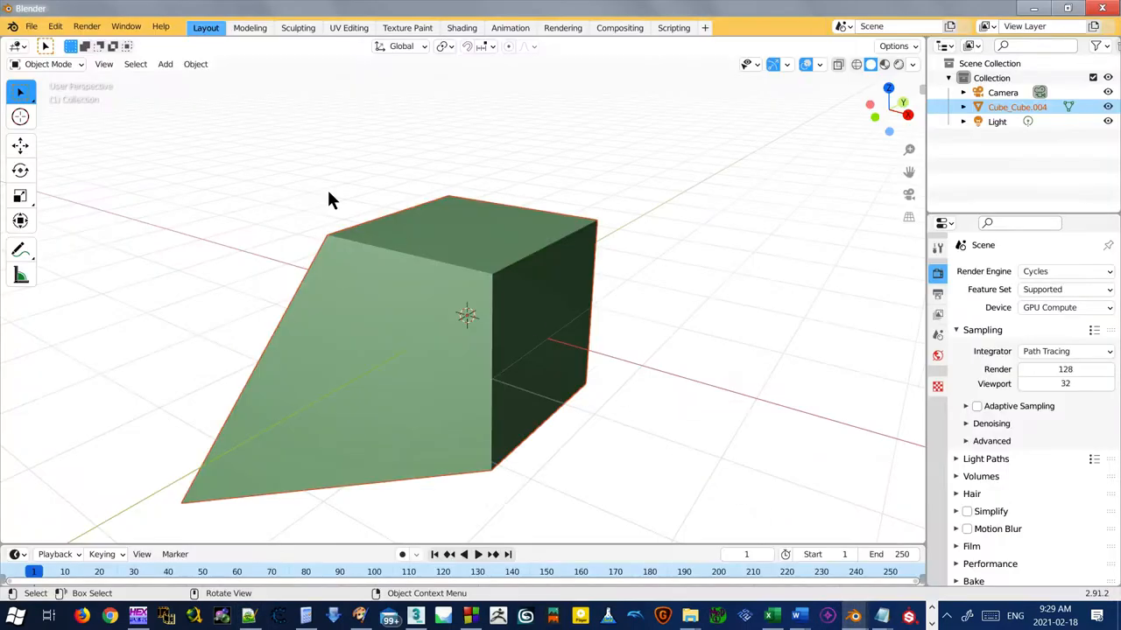
pyautogui.press('Delete')
pyautogui.click(32, 27)
pyautogui.moveTo(55, 222)
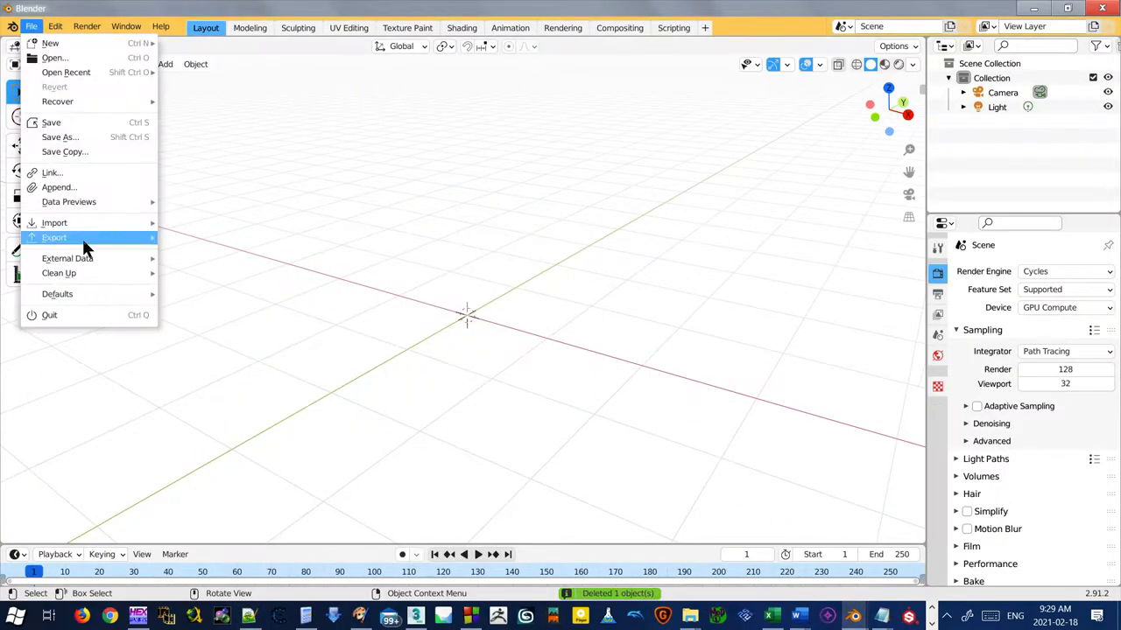
pyautogui.click(210, 339)
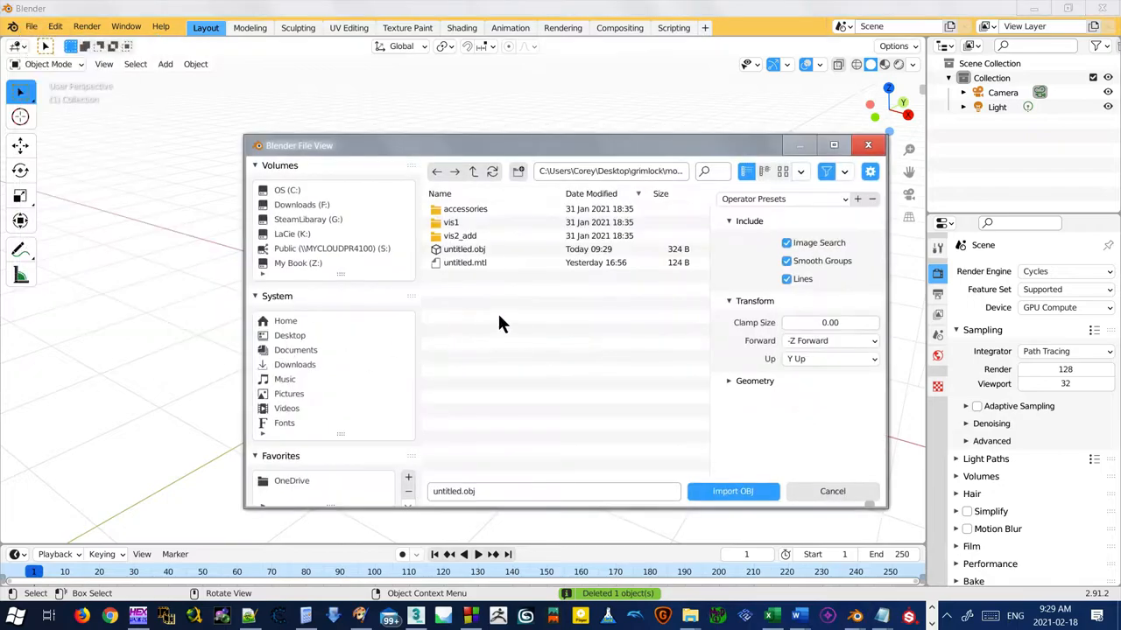
pyautogui.doubleClick(460, 258)
# Orbit around the imported mesh to inspect its twisted first face
pyautogui.moveTo(395, 336)
pyautogui.mouseDown()
pyautogui.moveTo(516, 220)
pyautogui.moveTo(511, 301)
pyautogui.mouseUp()
pyautogui.moveTo(410, 399)
pyautogui.mouseDown()
pyautogui.moveTo(412, 419)
pyautogui.moveTo(519, 283)
pyautogui.moveTo(438, 254)
pyautogui.mouseUp()
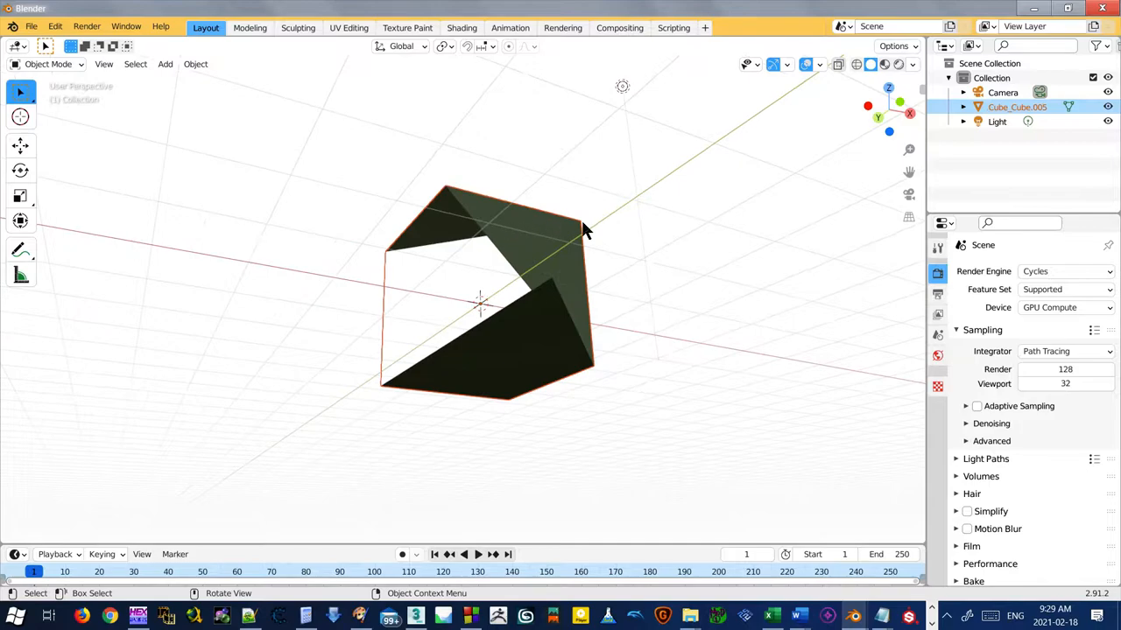
pyautogui.moveTo(581, 226); pyautogui.dragTo(473, 298)
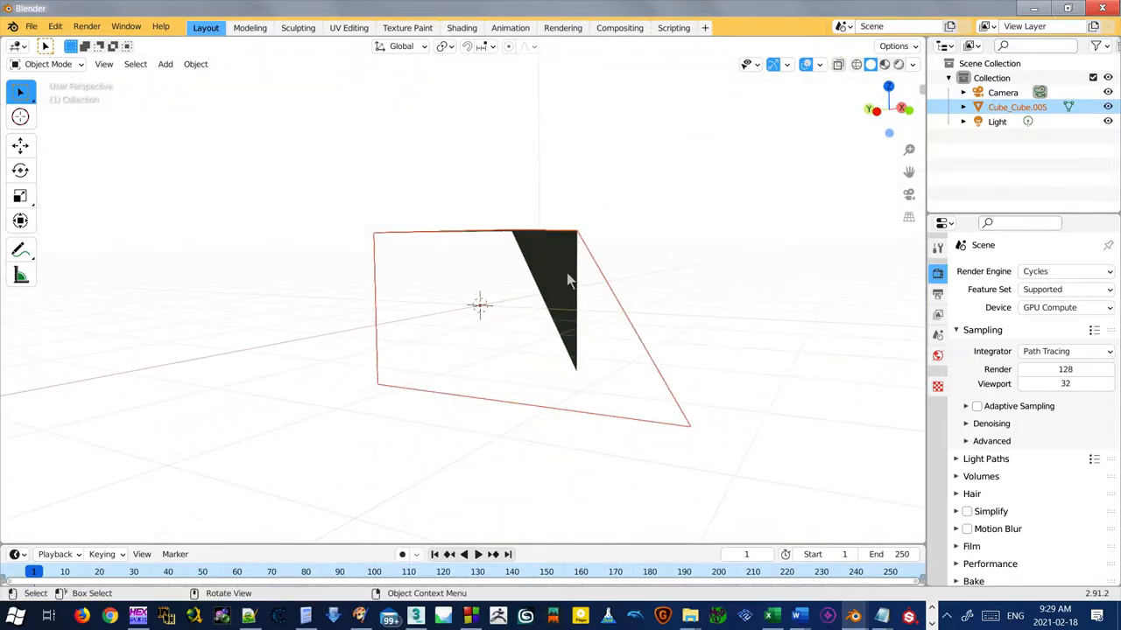
pyautogui.middleClick(545, 271)
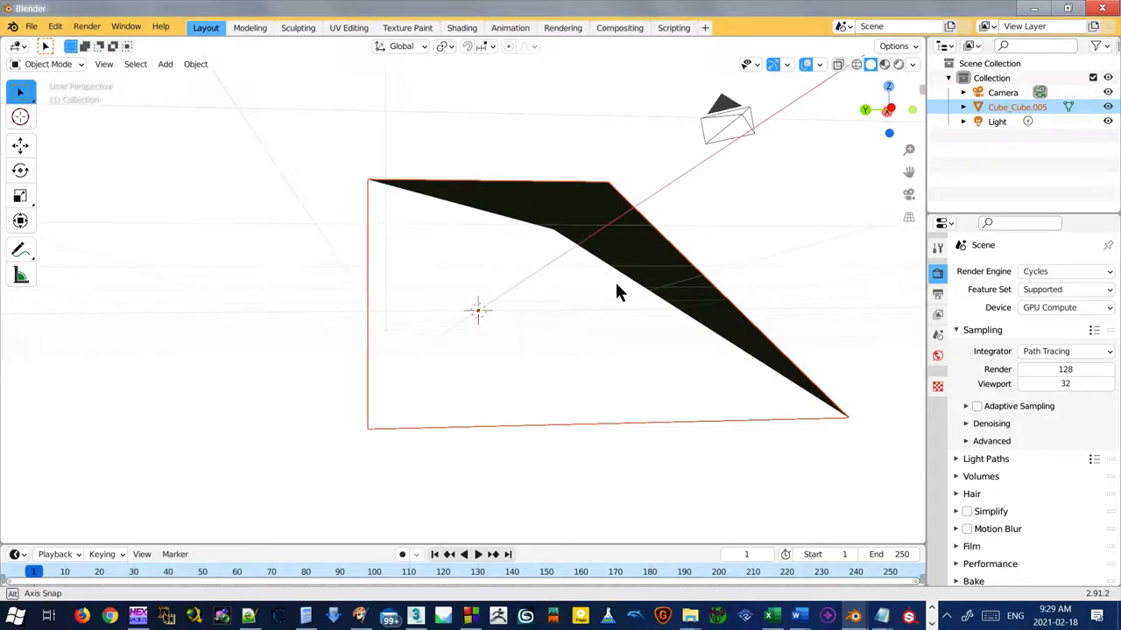
pyautogui.moveTo(614, 280)
pyautogui.mouseDown()
pyautogui.moveTo(593, 237)
pyautogui.moveTo(607, 314)
pyautogui.moveTo(477, 367)
pyautogui.mouseUp()
pyautogui.moveTo(538, 295); pyautogui.dragTo(495, 320)
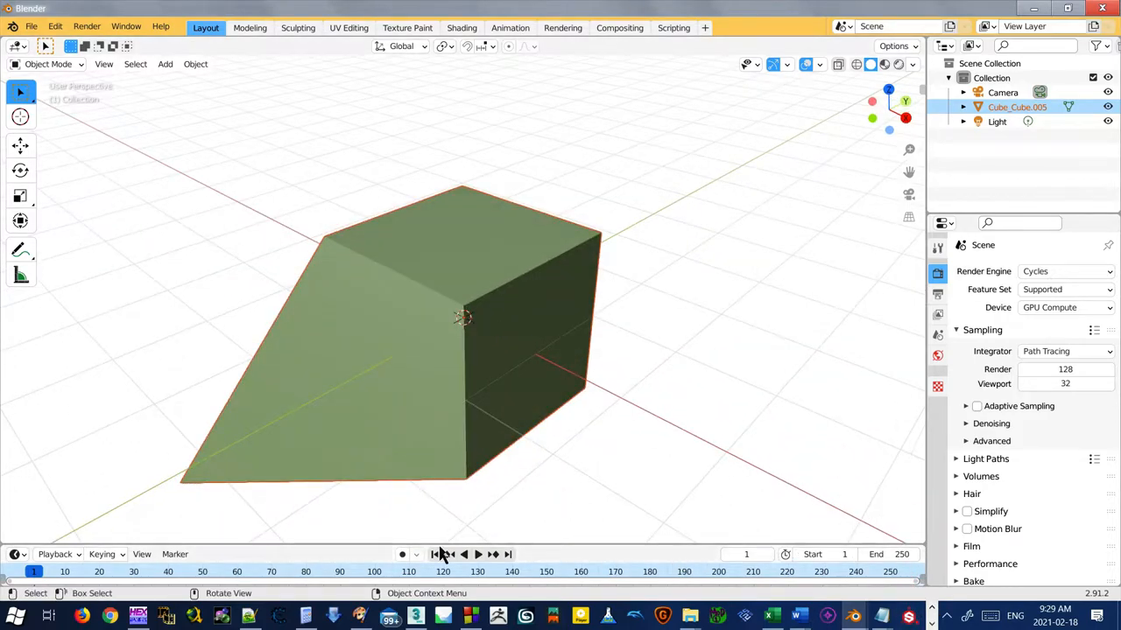
pyautogui.click(250, 616)
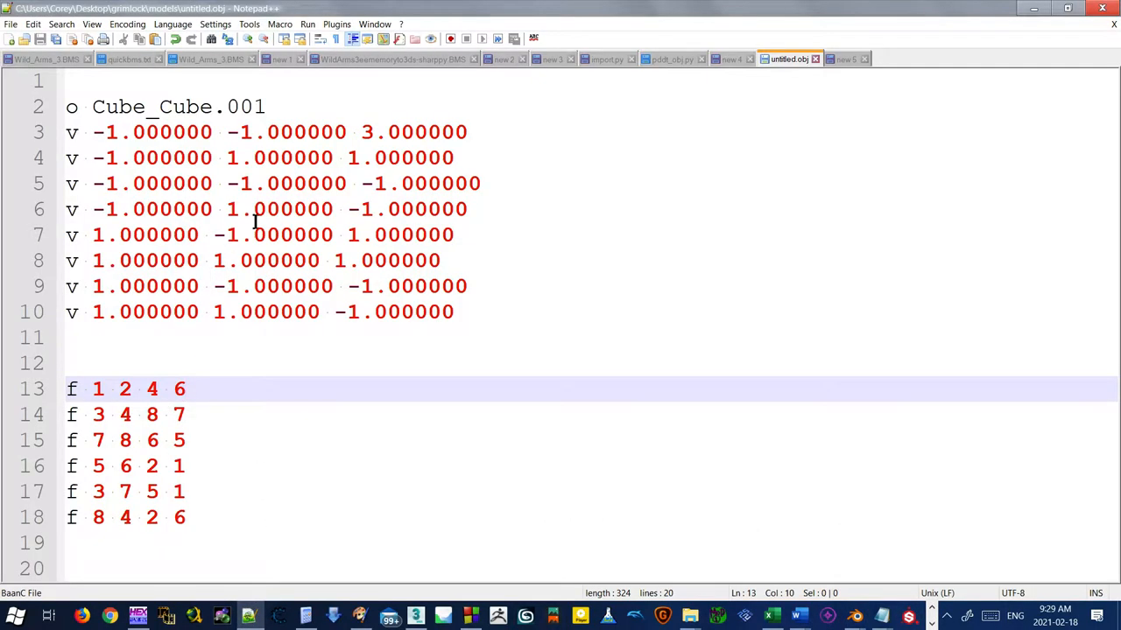
# Highlight the first vertex's coordinates on line 3, then bring the Blender scene forward
pyautogui.moveTo(93, 132); pyautogui.dragTo(503, 133)
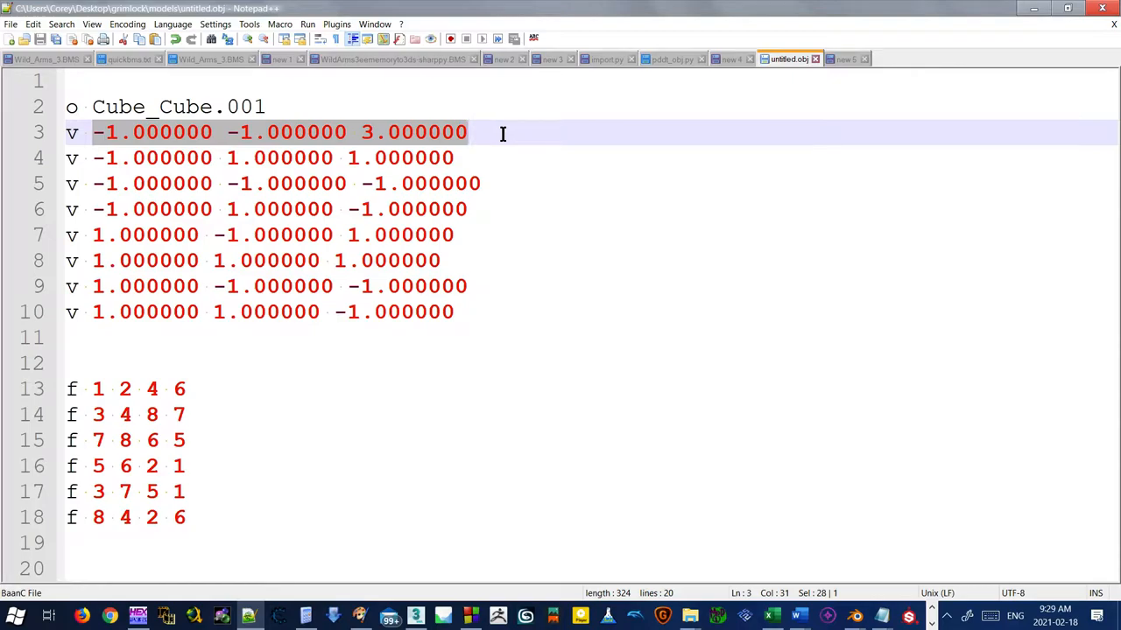
pyautogui.click(854, 616)
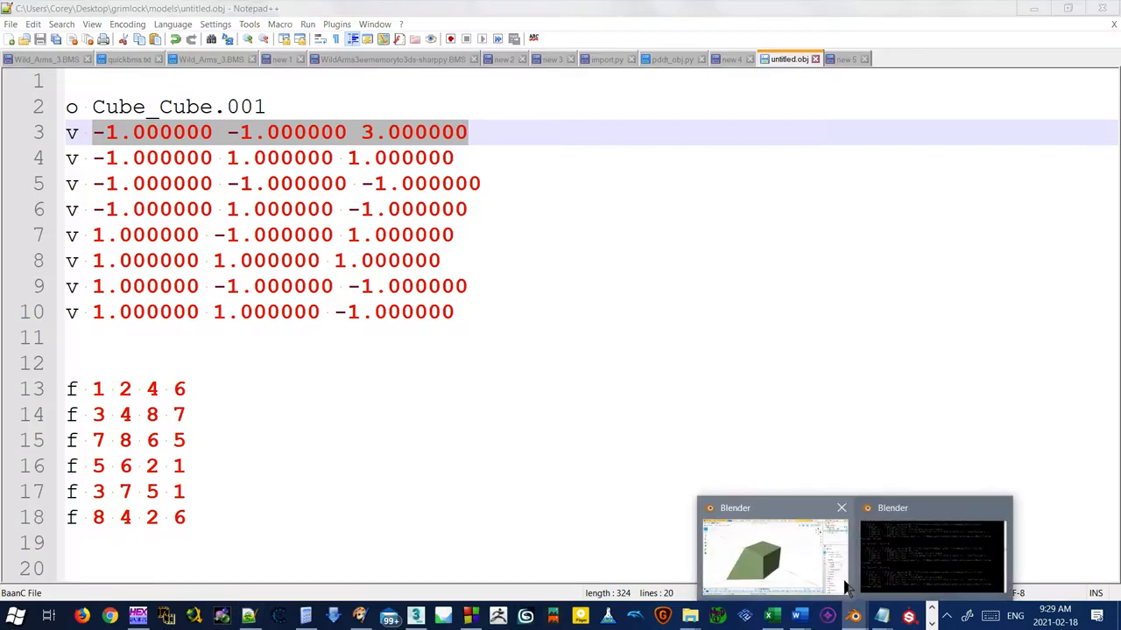
pyautogui.click(774, 552)
pyautogui.scroll(-5, 509, 283)
pyautogui.scroll(-3, 471, 280)
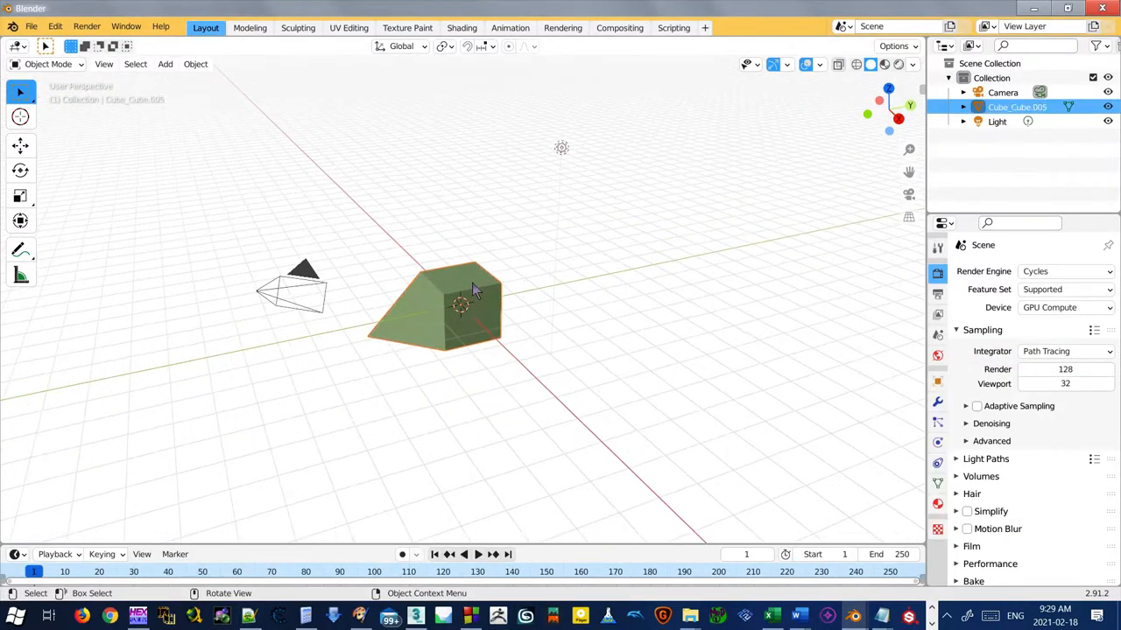
# Delete every object in the scene and show the Z axis line in the viewport overlays
pyautogui.press('a')
pyautogui.press('x')
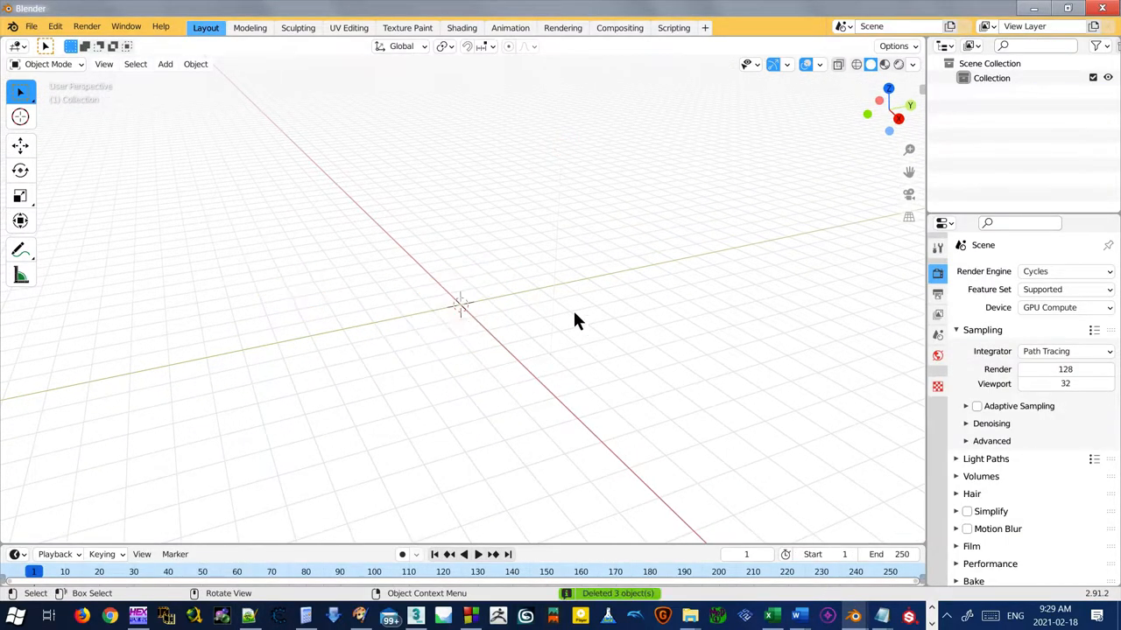
pyautogui.click(821, 64)
pyautogui.click(903, 133)
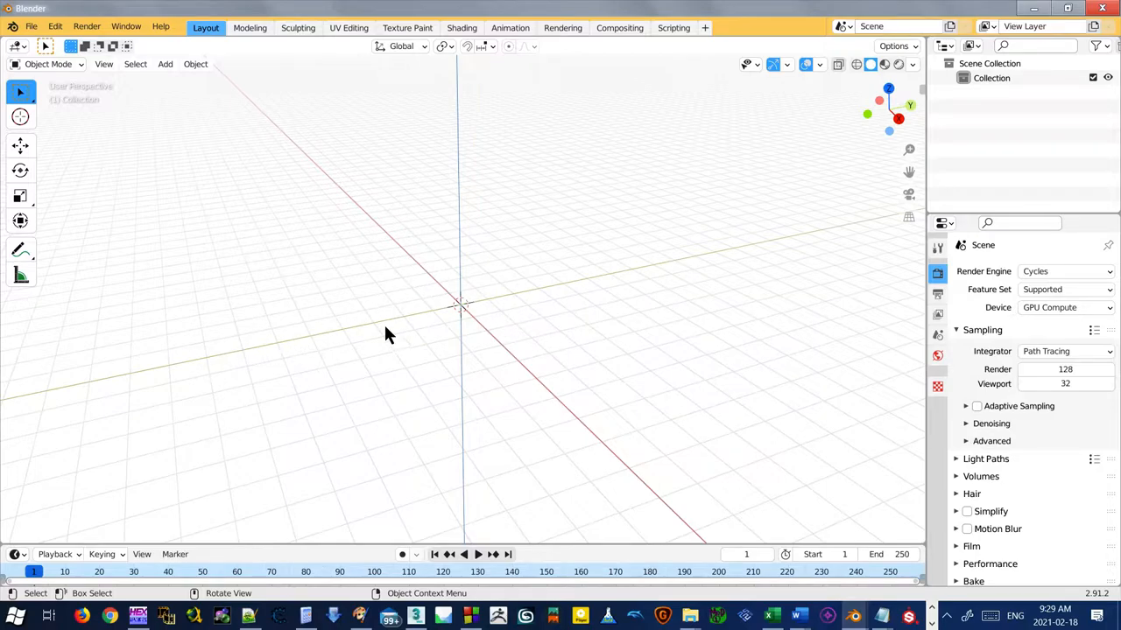
pyautogui.scroll(3, 462, 195)
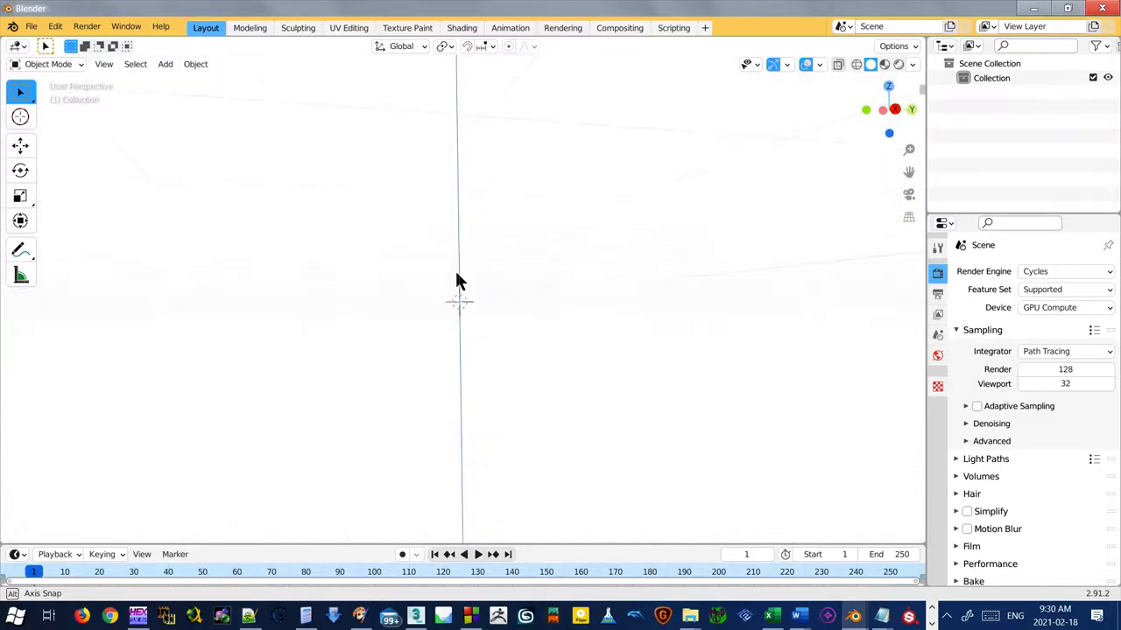
pyautogui.moveTo(460, 315); pyautogui.dragTo(566, 299)
# Add a default Cube mesh to the scene, then bring untitled.obj in Notepad++ forward
pyautogui.hotkey('shift', 'a')
pyautogui.click(540, 303)
pyautogui.scroll(-4, 565, 300)
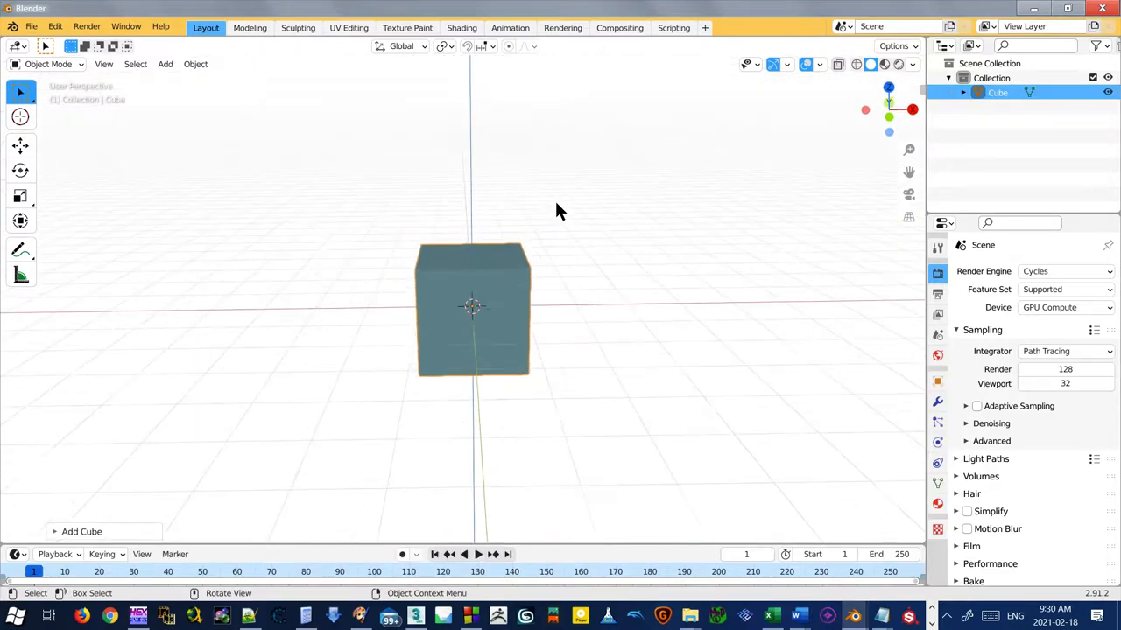
pyautogui.moveTo(555, 201); pyautogui.dragTo(296, 299)
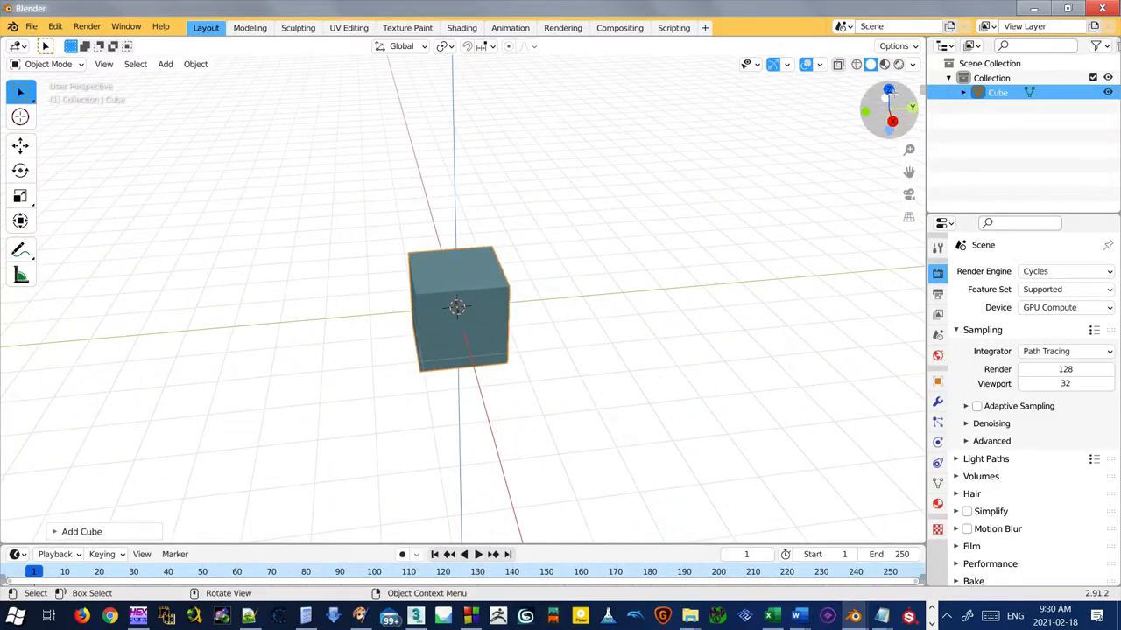
pyautogui.click(252, 616)
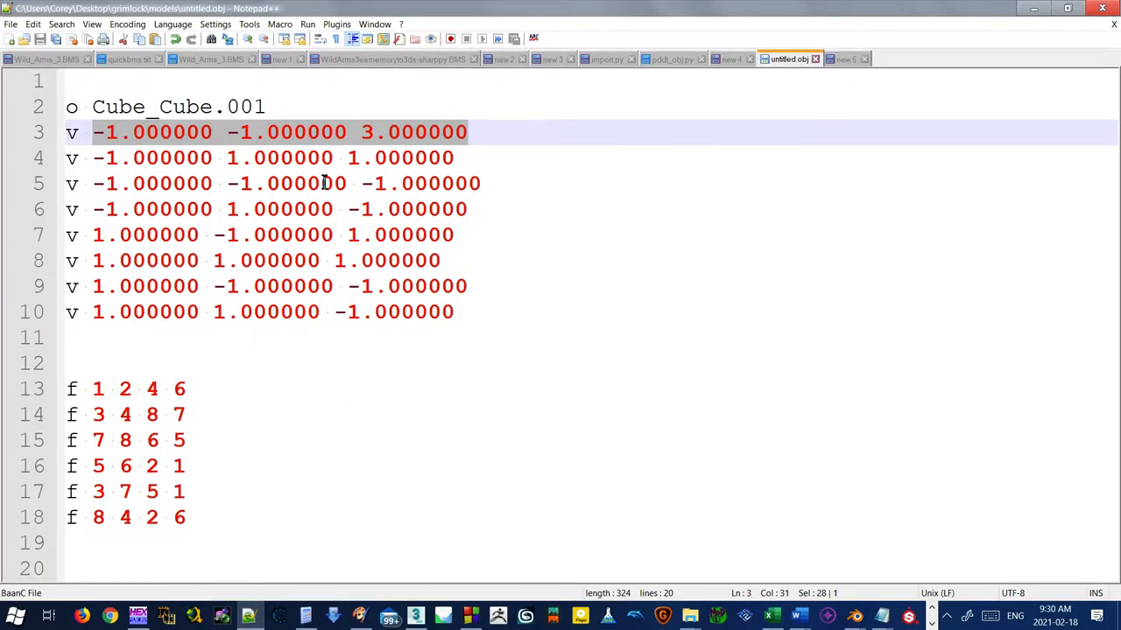
pyautogui.click(225, 166)
pyautogui.moveTo(94, 132); pyautogui.dragTo(503, 133)
pyautogui.click(388, 210)
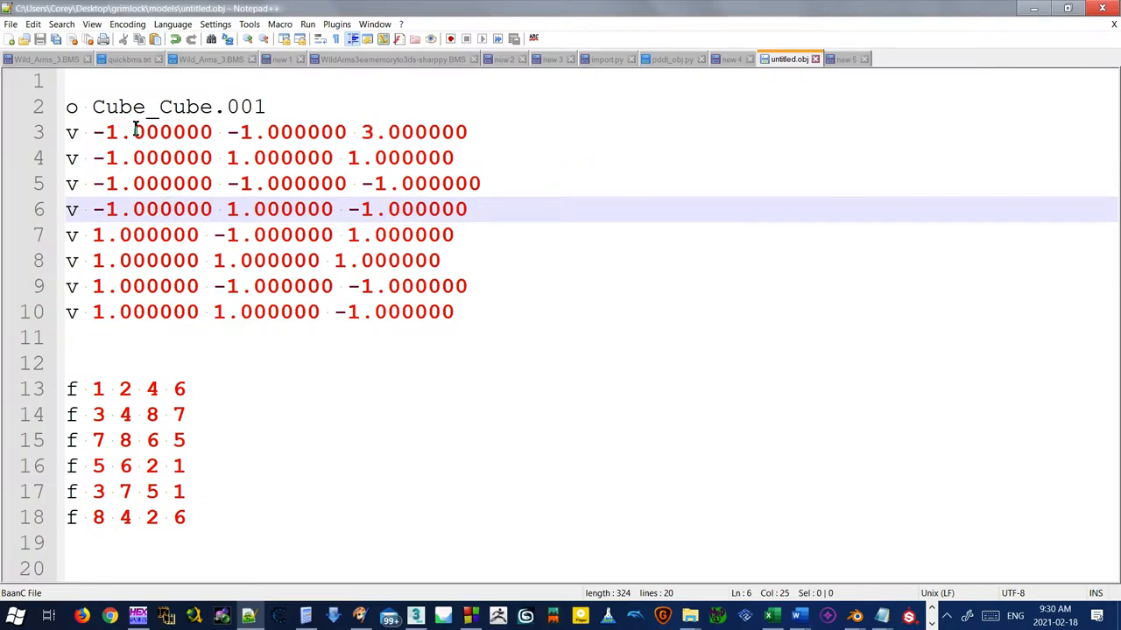
pyautogui.click(461, 132)
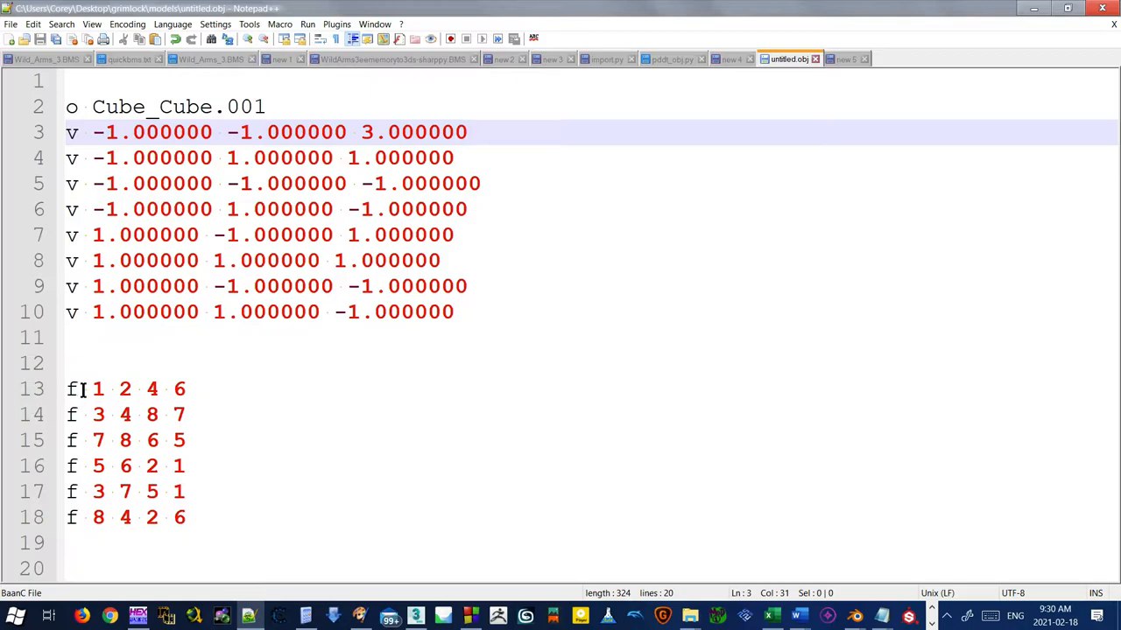
pyautogui.moveTo(91, 389); pyautogui.dragTo(185, 388)
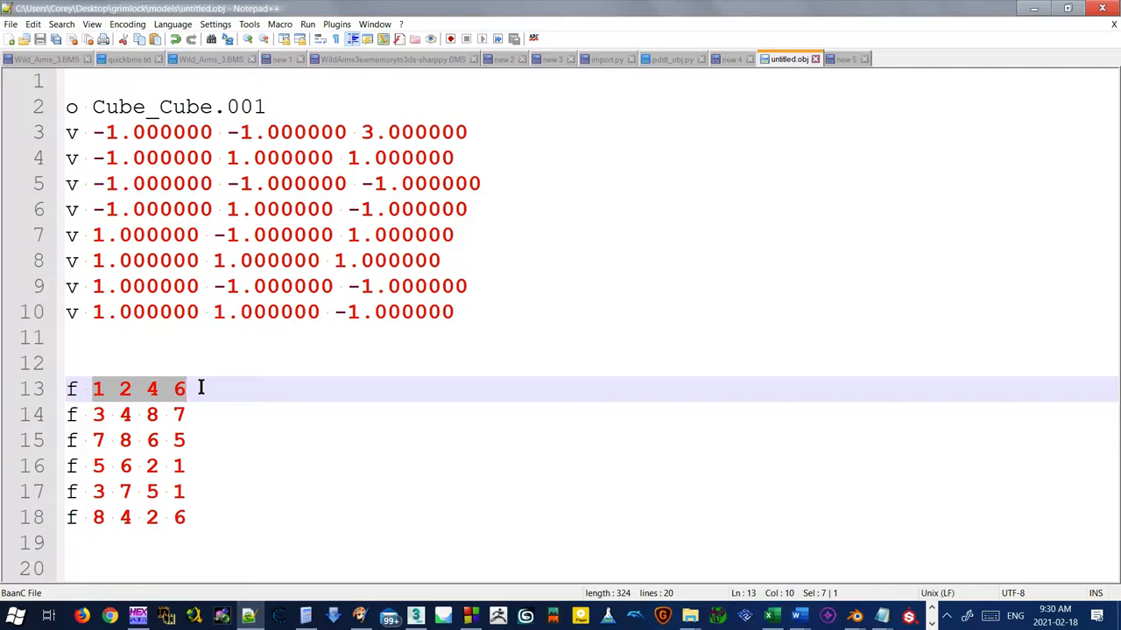
pyautogui.moveTo(92, 388); pyautogui.dragTo(188, 388)
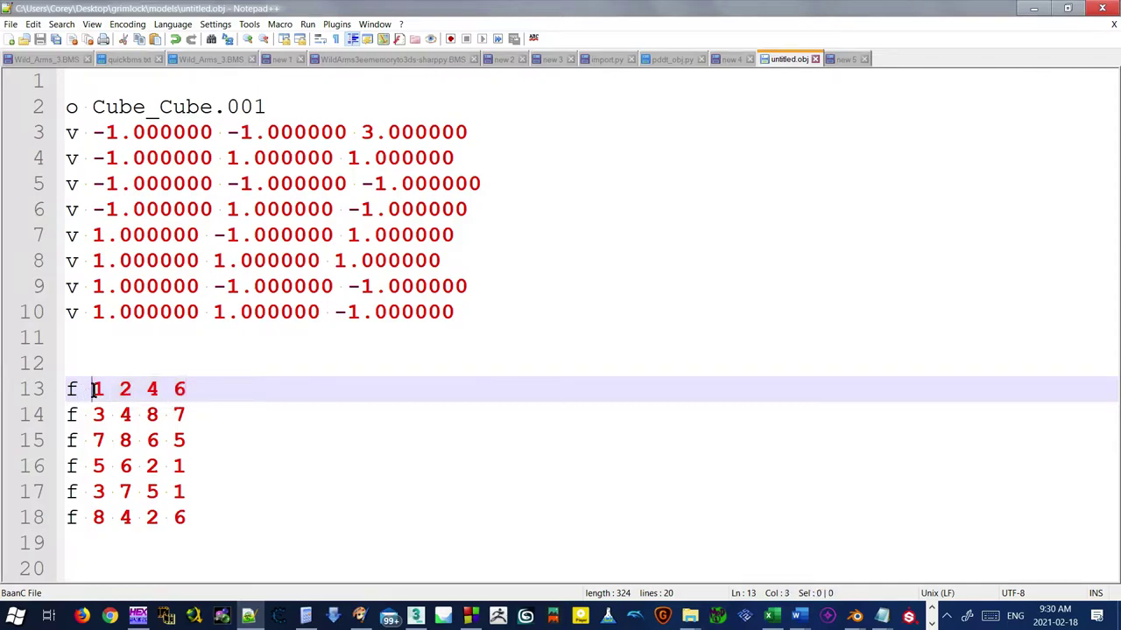
pyautogui.click(232, 395)
pyautogui.moveTo(91, 390); pyautogui.dragTo(188, 391)
pyautogui.click(278, 396)
pyautogui.click(274, 365)
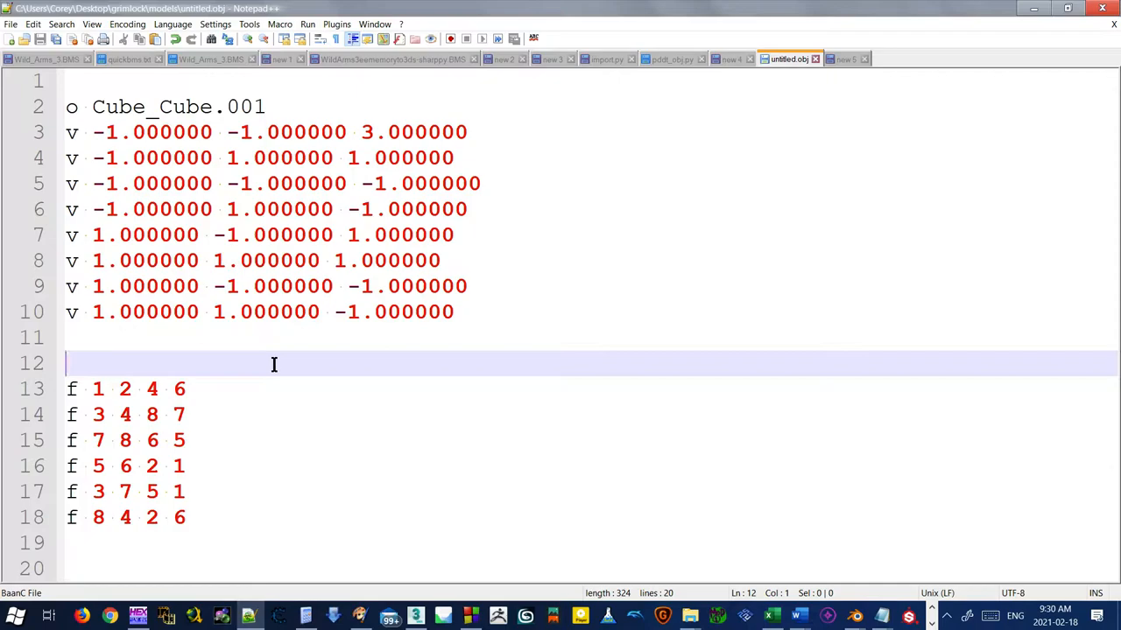
pyautogui.moveTo(93, 388); pyautogui.dragTo(187, 389)
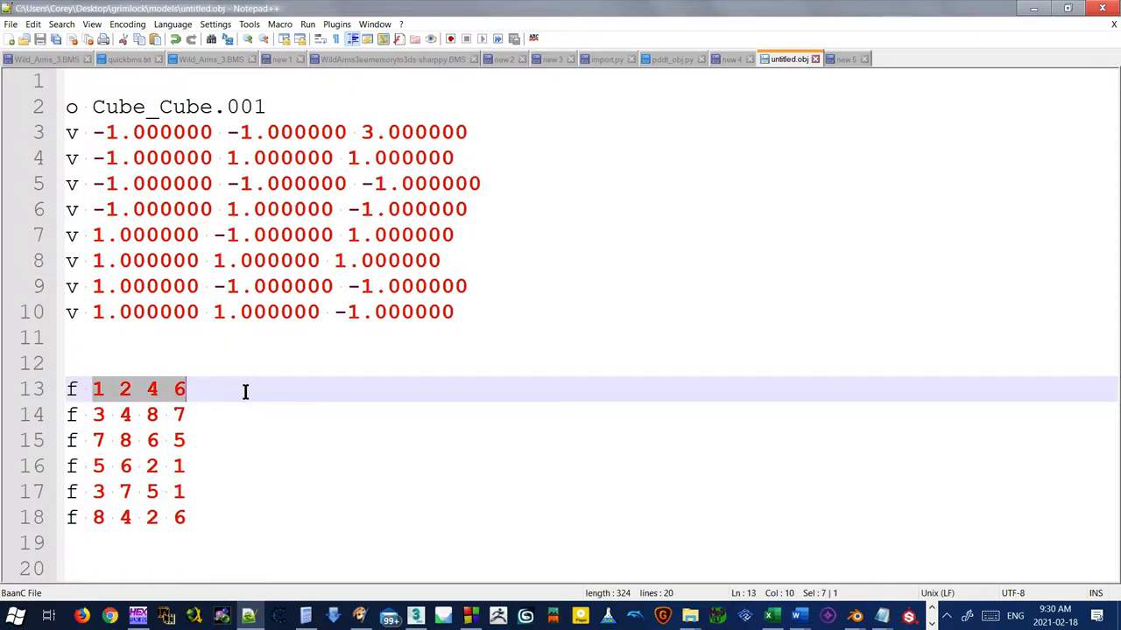
pyautogui.click(246, 396)
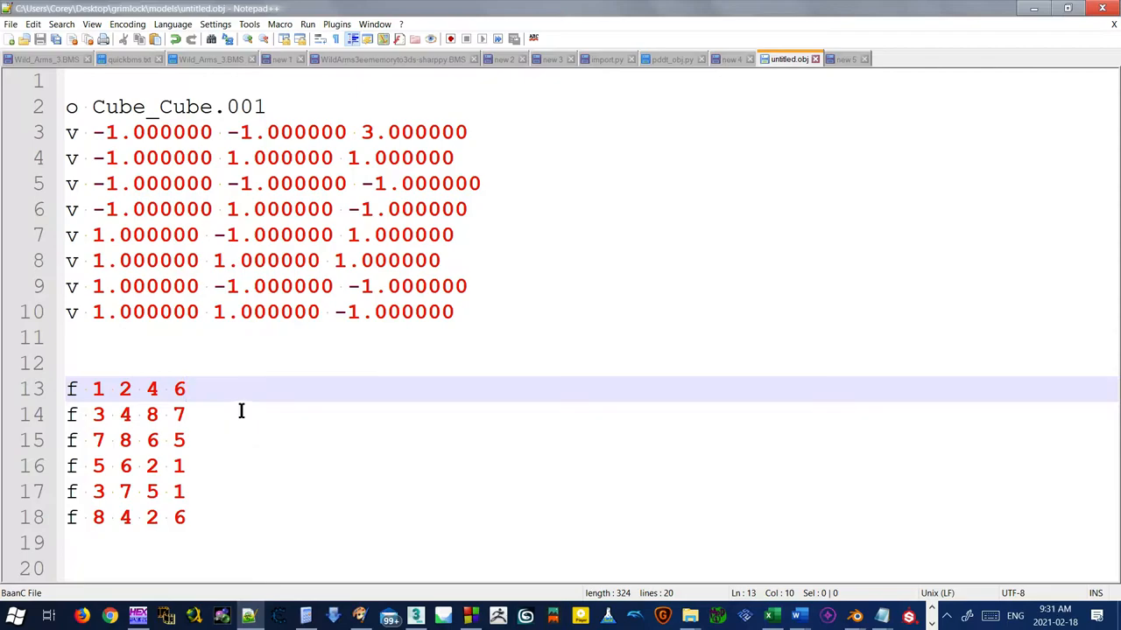
pyautogui.click(254, 367)
# Add extra indices to face line 13, then delete them again
pyautogui.moveTo(93, 389); pyautogui.dragTo(197, 389)
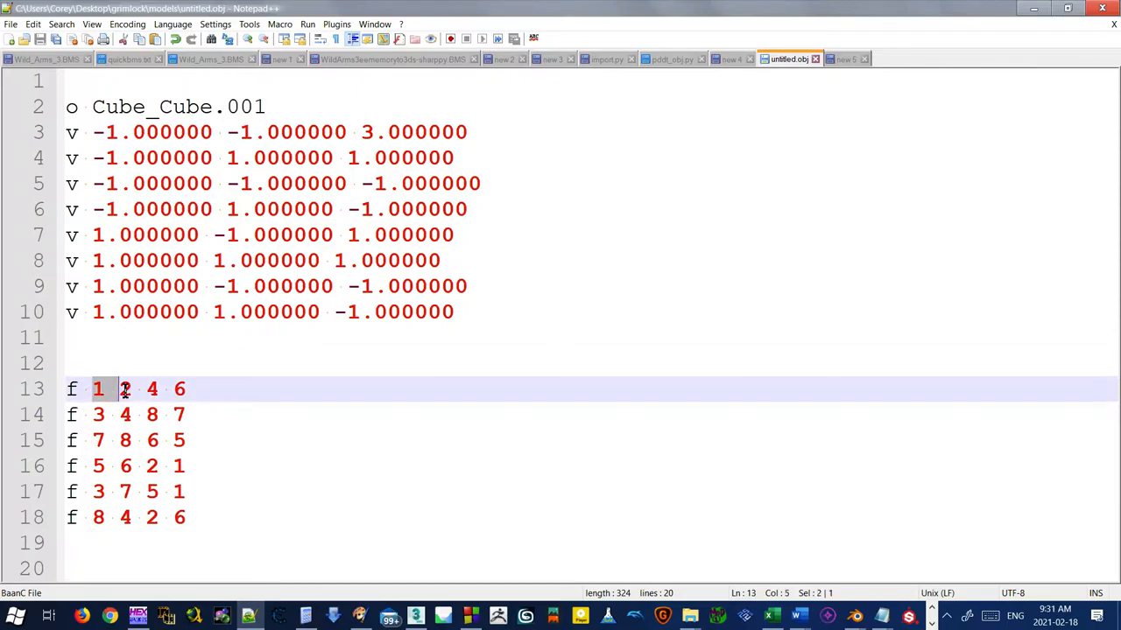
pyautogui.click(238, 391)
pyautogui.write('3 4 5 6  7 8 8')
pyautogui.moveTo(401, 388); pyautogui.dragTo(194, 389)
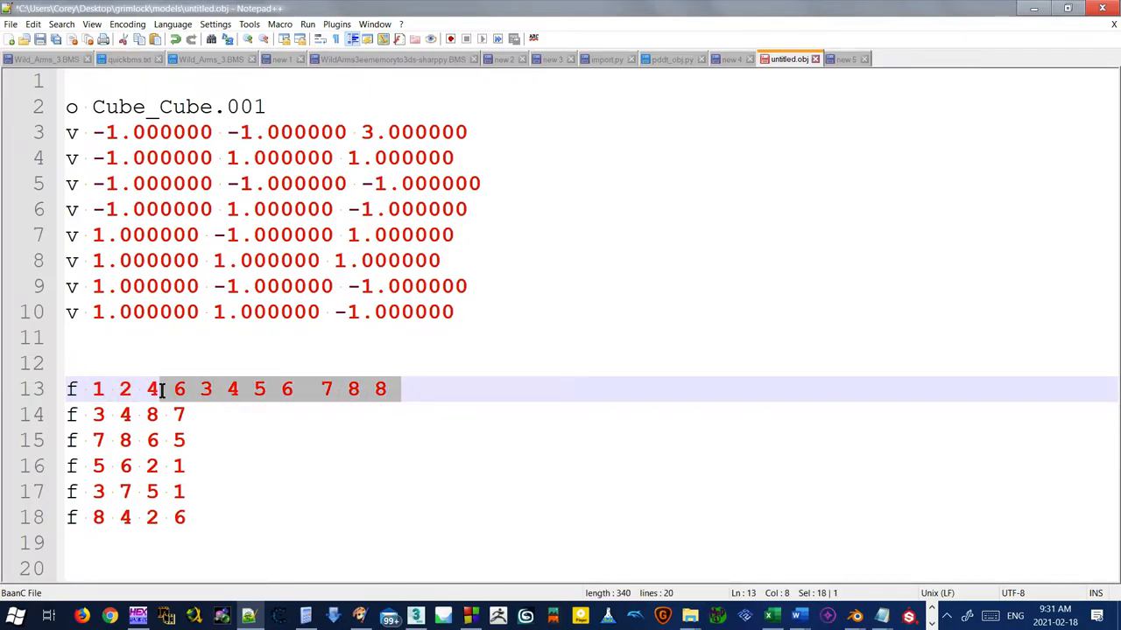
pyautogui.press('BackSpace')
pyautogui.press('BackSpace')
pyautogui.write('f 1 2 4 6')
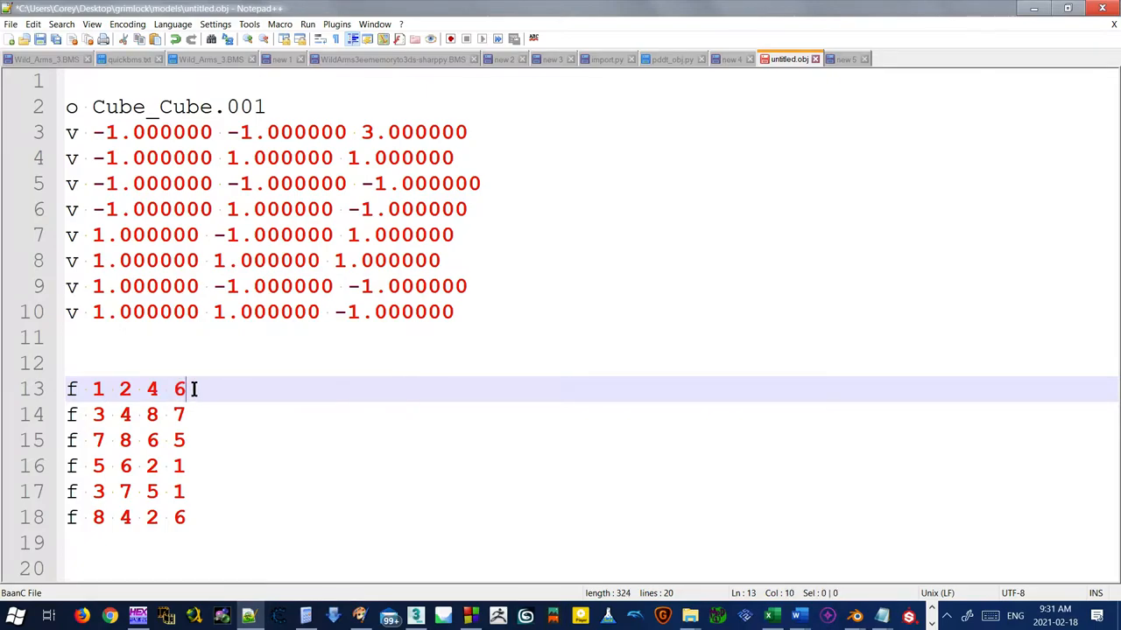
pyautogui.click(233, 364)
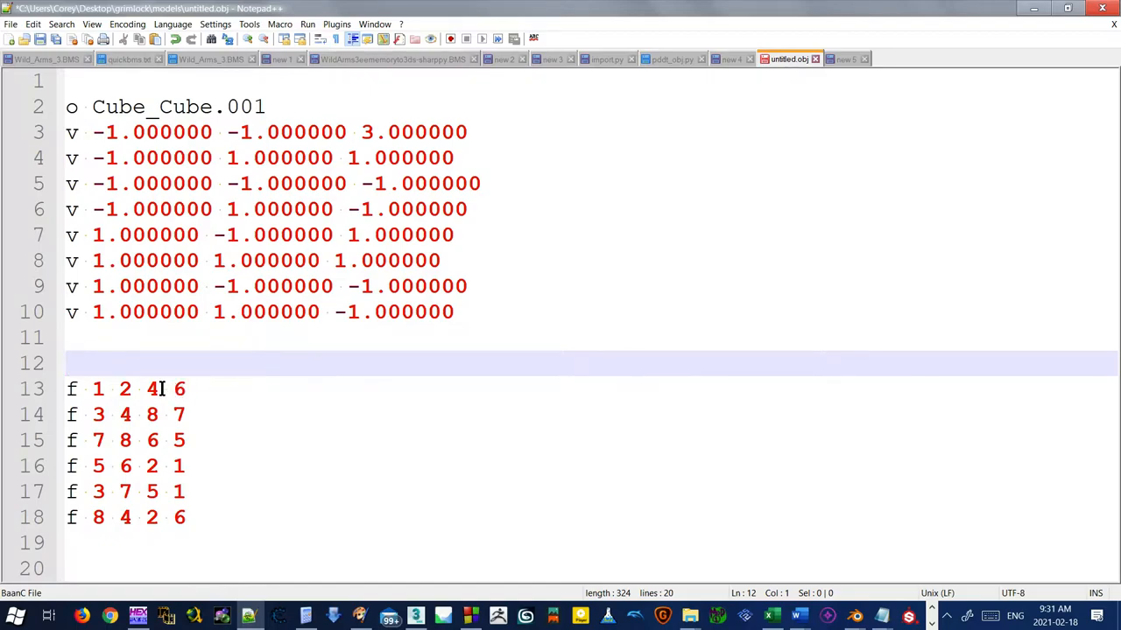
pyautogui.moveTo(161, 388); pyautogui.dragTo(187, 389)
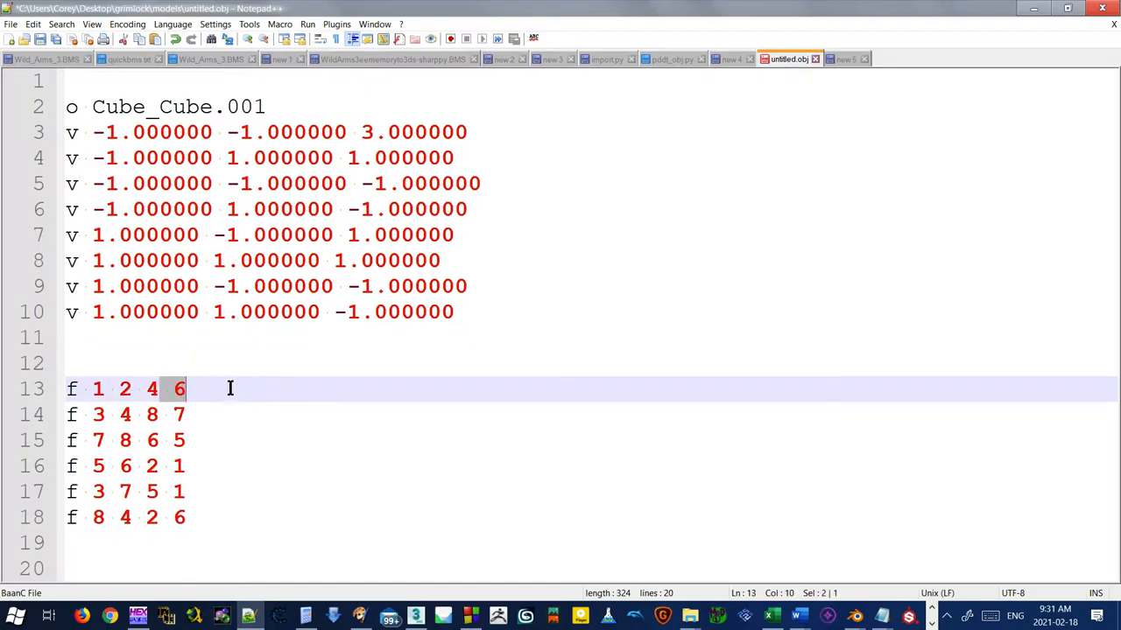
# Duplicate face line 13 with Ctrl+D, try index deletions on lines 13-14, then undo them
pyautogui.hotkey('ctrl', 'd')
pyautogui.press('Down')
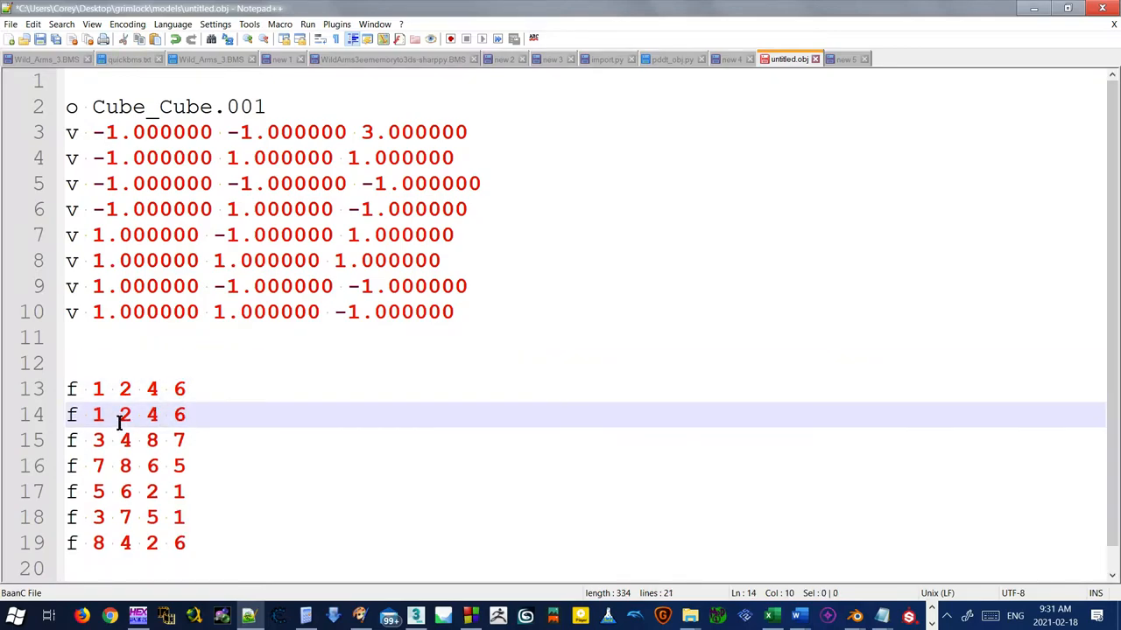
pyautogui.moveTo(162, 415); pyautogui.dragTo(187, 388)
pyautogui.press('Delete')
pyautogui.moveTo(117, 415)
pyautogui.mouseDown()
pyautogui.moveTo(93, 415)
pyautogui.moveTo(67, 389)
pyautogui.mouseUp()
pyautogui.press('Delete')
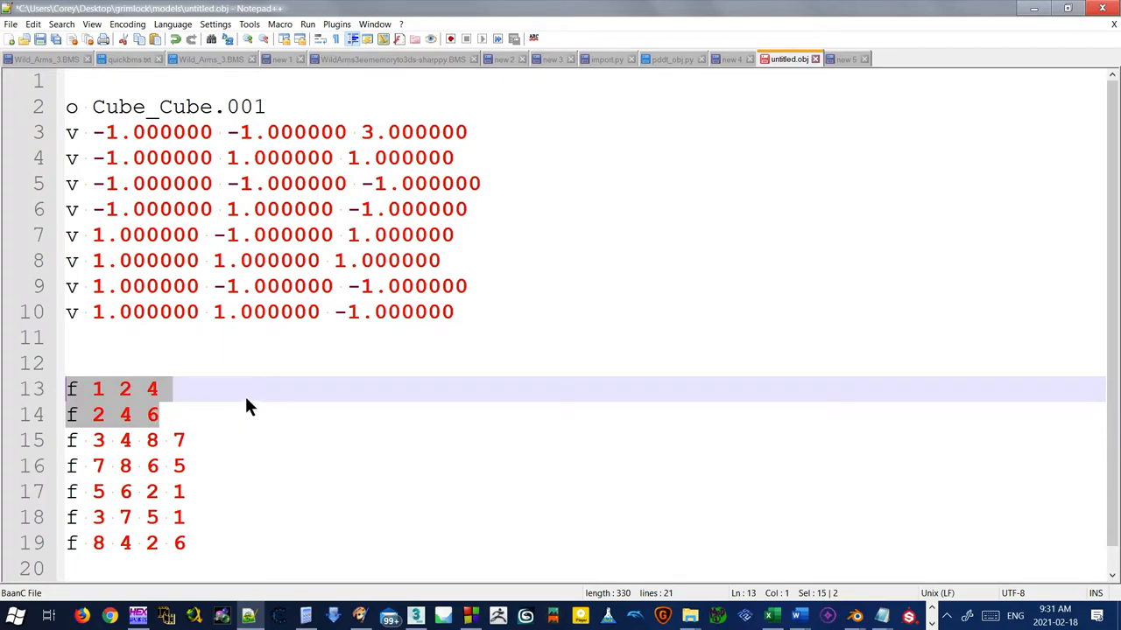
pyautogui.hotkey('ctrl', 'z')
pyautogui.hotkey('ctrl', 'z')
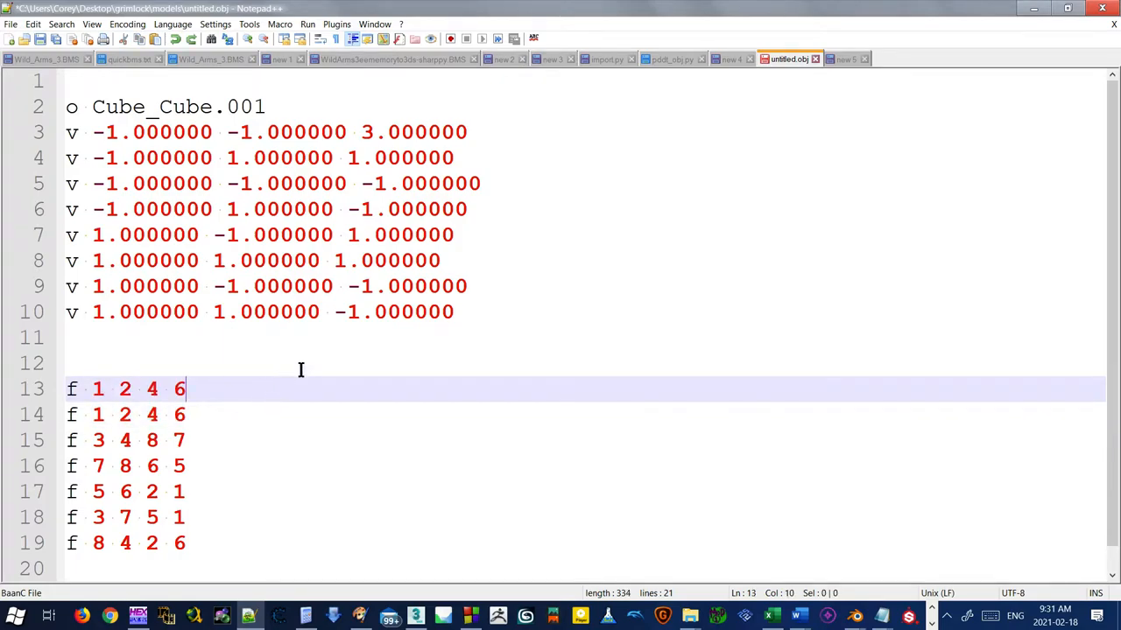
pyautogui.click(304, 363)
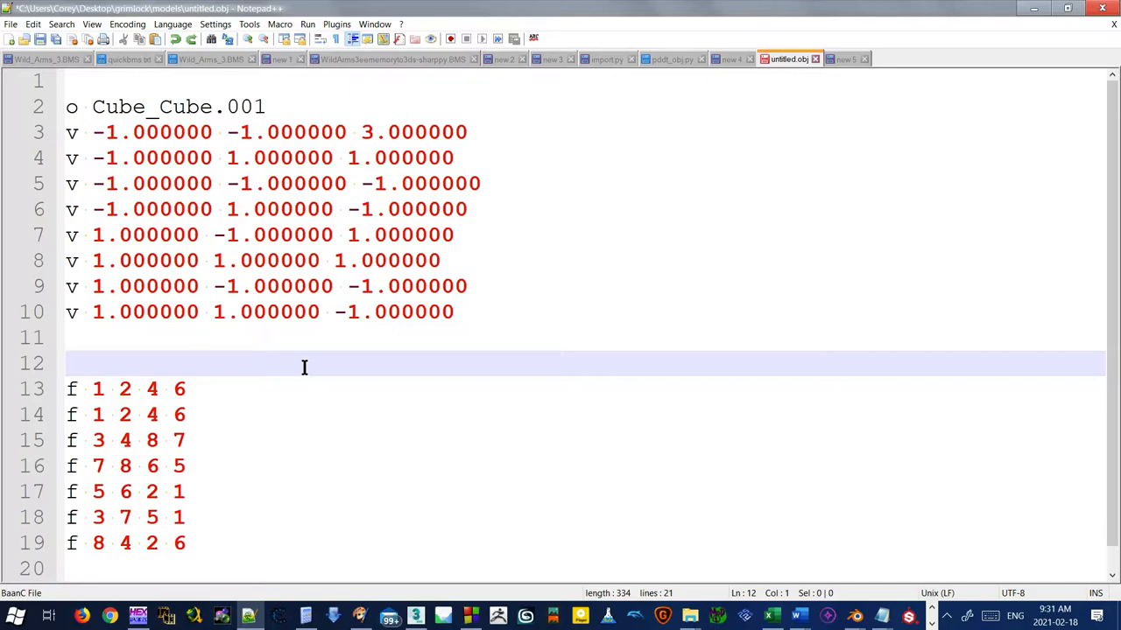
pyautogui.moveTo(473, 313)
pyautogui.mouseDown()
pyautogui.moveTo(140, 233)
pyautogui.moveTo(88, 133)
pyautogui.mouseUp()
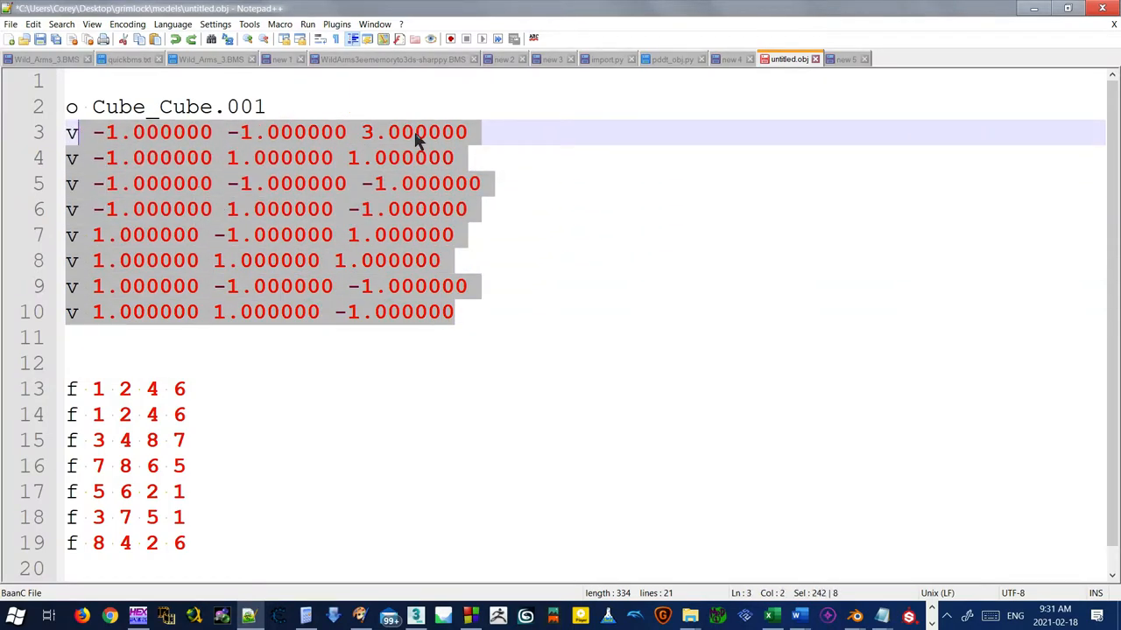
pyautogui.moveTo(228, 547)
pyautogui.mouseDown()
pyautogui.moveTo(55, 414)
pyautogui.moveTo(54, 389)
pyautogui.mouseUp()
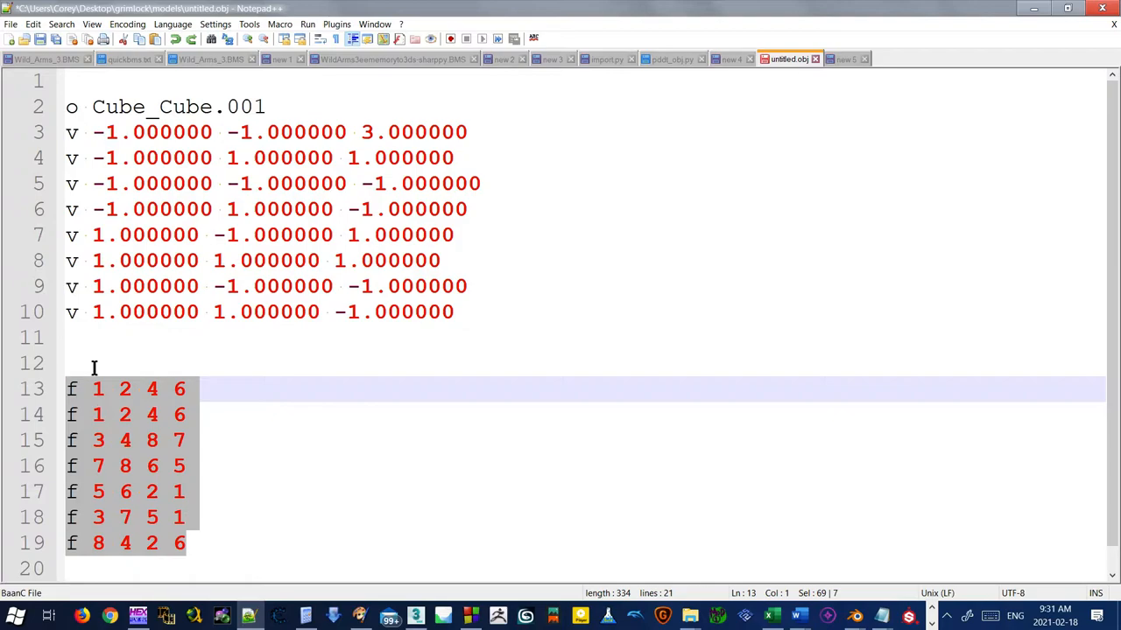
pyautogui.moveTo(103, 131); pyautogui.dragTo(214, 132)
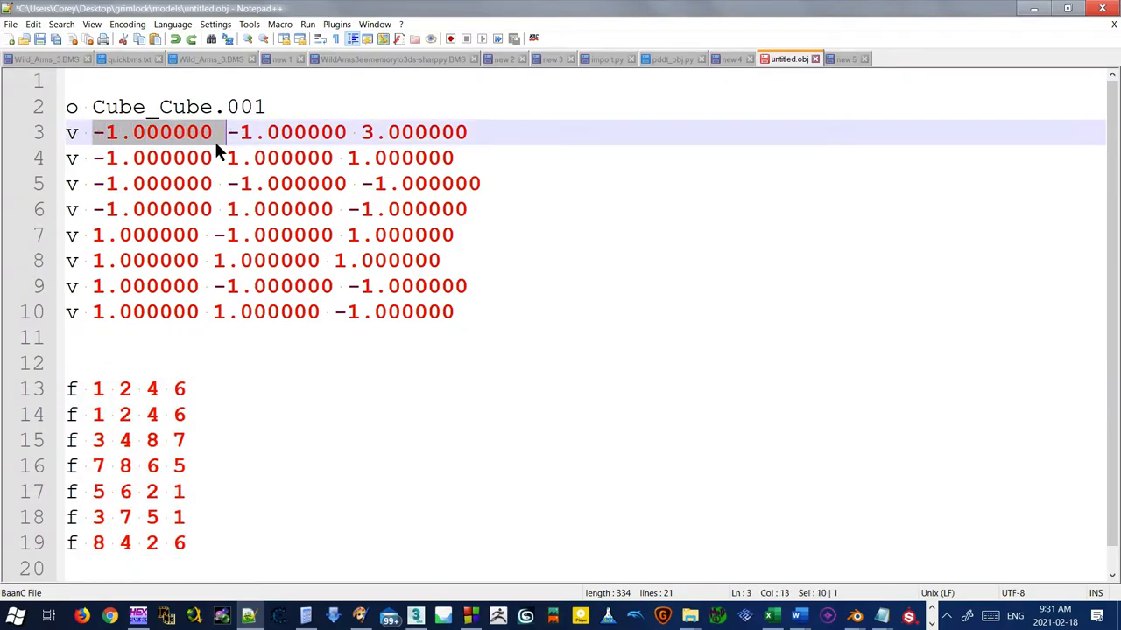
pyautogui.moveTo(120, 157); pyautogui.dragTo(214, 158)
pyautogui.moveTo(133, 183); pyautogui.dragTo(294, 183)
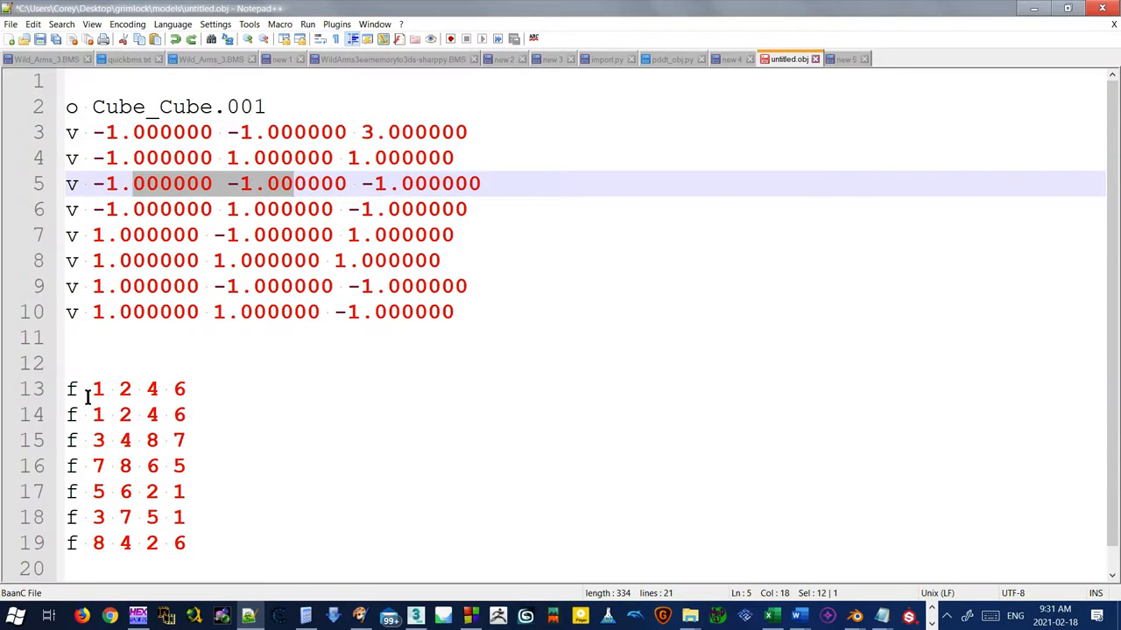
pyautogui.moveTo(88, 390); pyautogui.dragTo(188, 389)
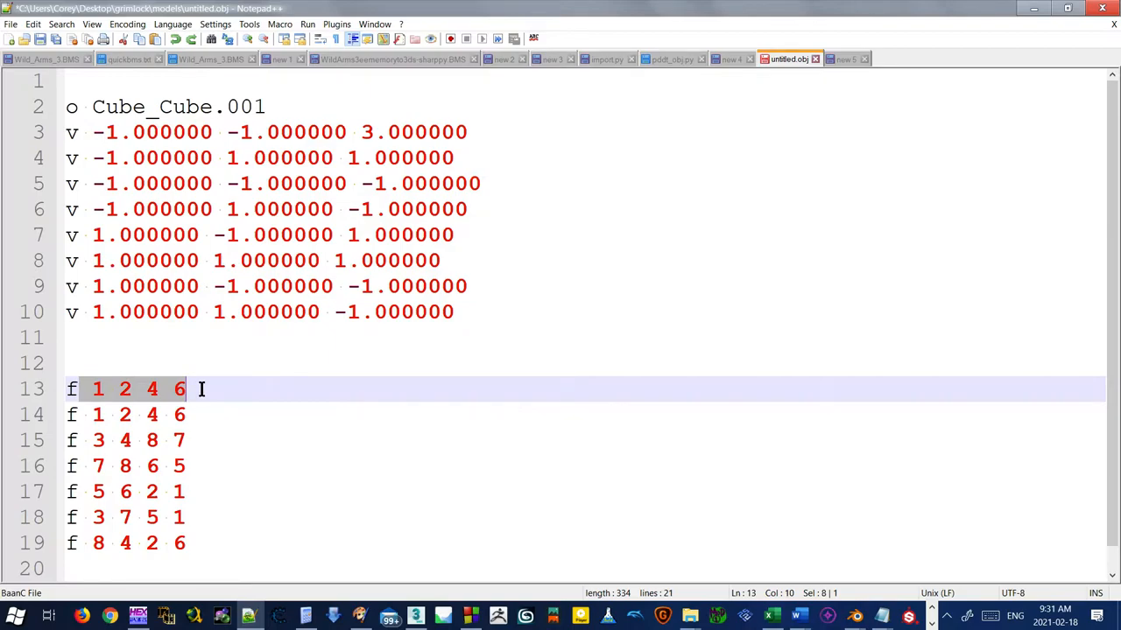
pyautogui.click(229, 362)
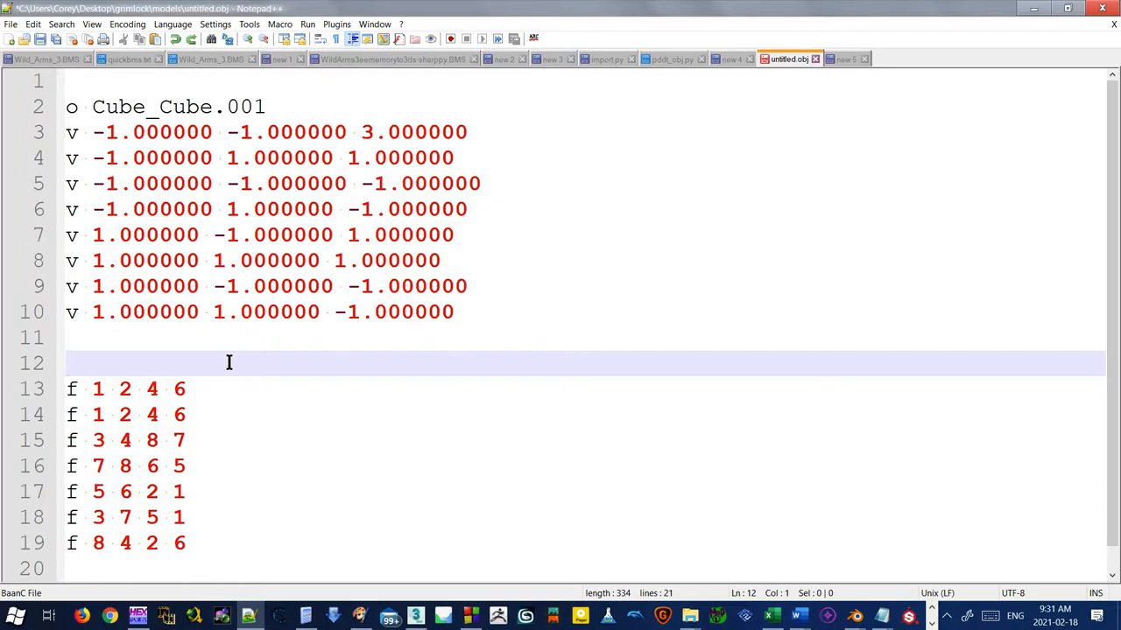
pyautogui.moveTo(93, 131); pyautogui.dragTo(216, 137)
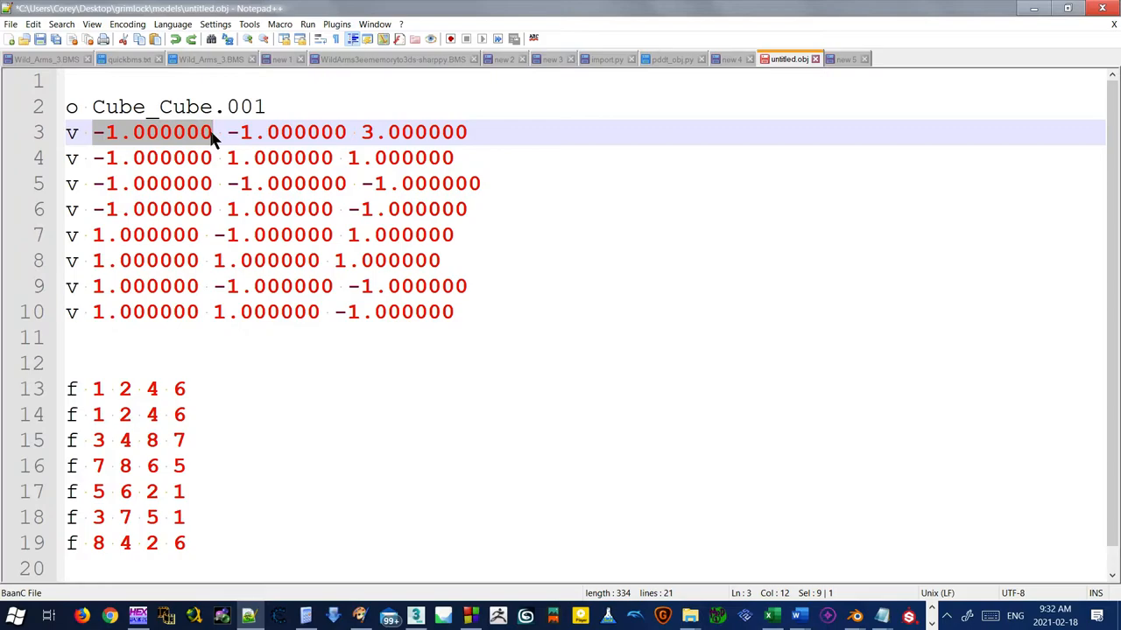
pyautogui.moveTo(455, 311); pyautogui.dragTo(65, 131)
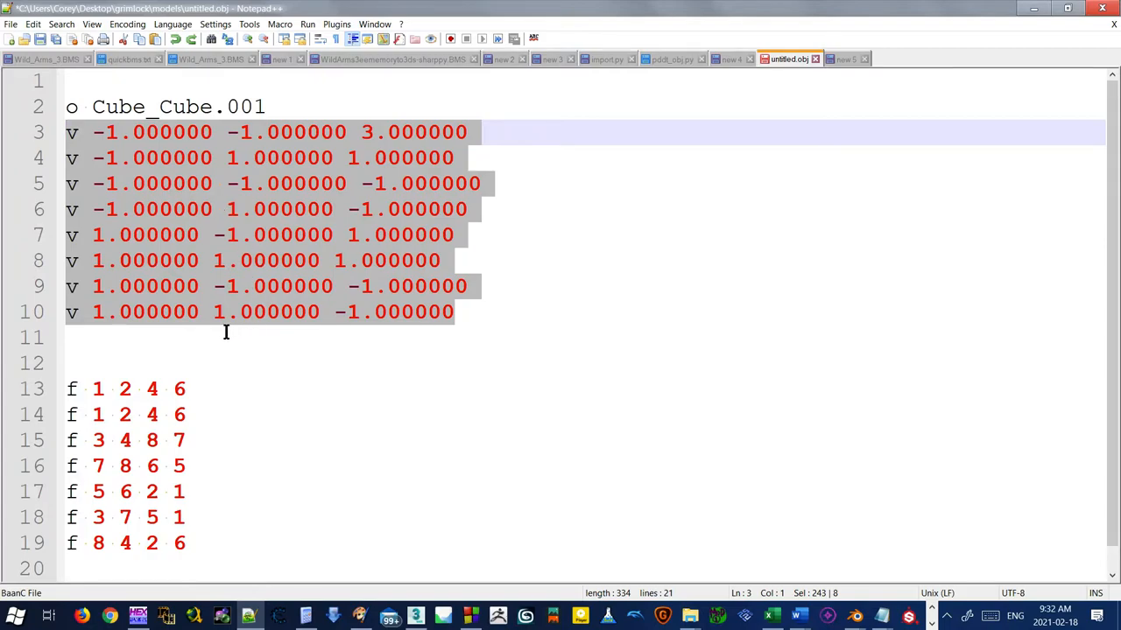
pyautogui.moveTo(94, 390); pyautogui.dragTo(187, 390)
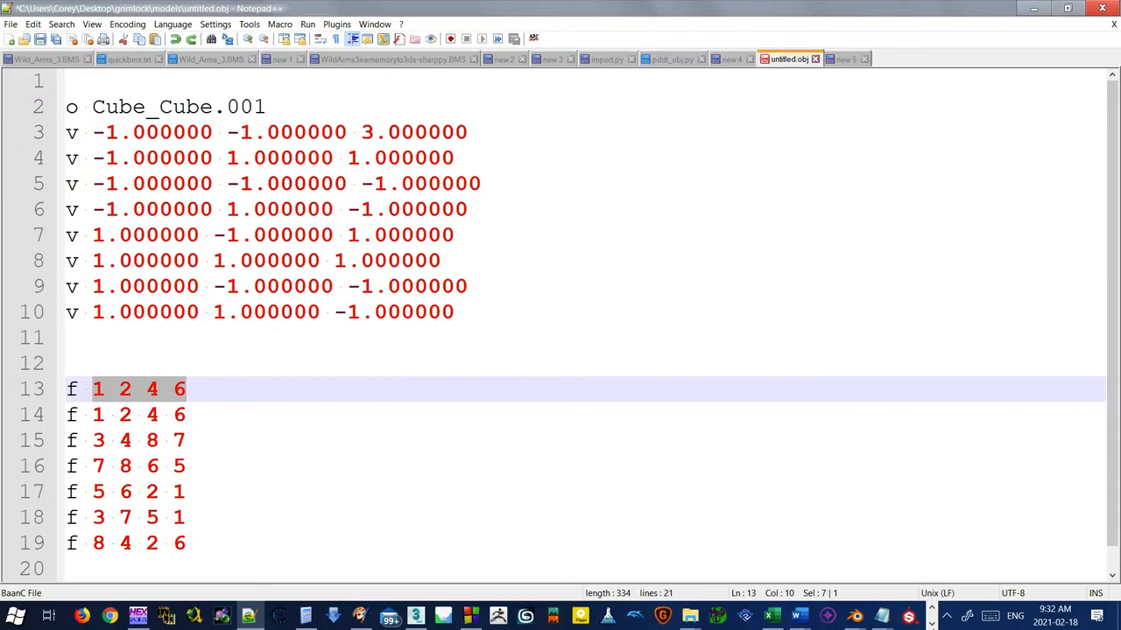
# Bring the HxD hex editor with the torso model to the front
pyautogui.click(932, 613)
pyautogui.click(303, 616)
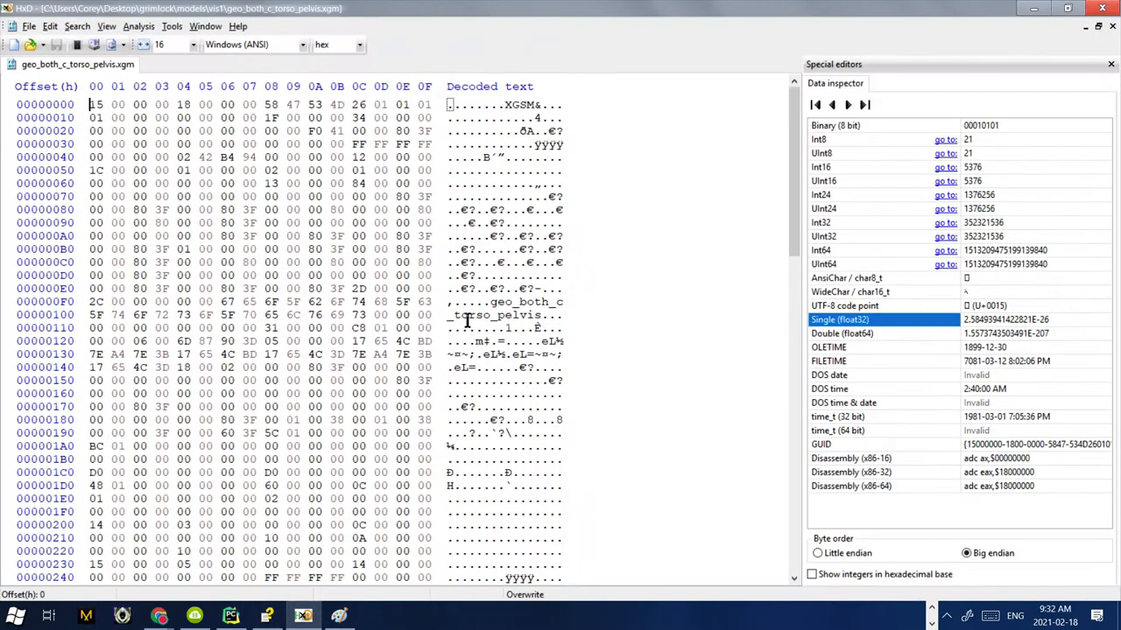
pyautogui.moveTo(794, 166); pyautogui.dragTo(792, 114)
pyautogui.scroll(-5, 763, 324)
pyautogui.scroll(-3, 763, 324)
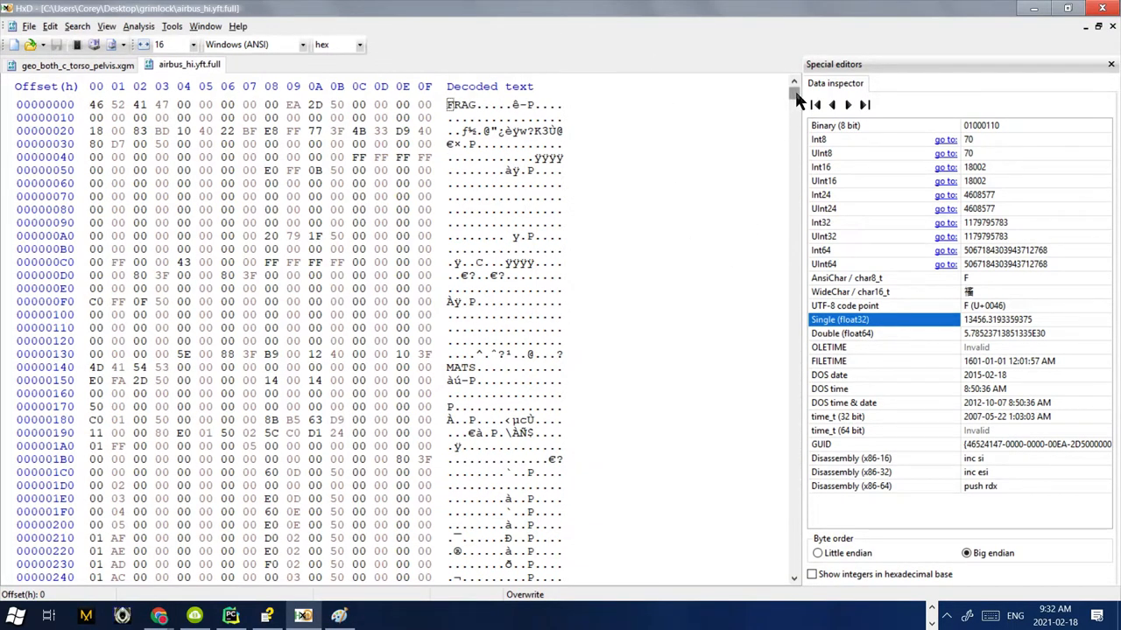
pyautogui.moveTo(794, 92); pyautogui.dragTo(794, 519)
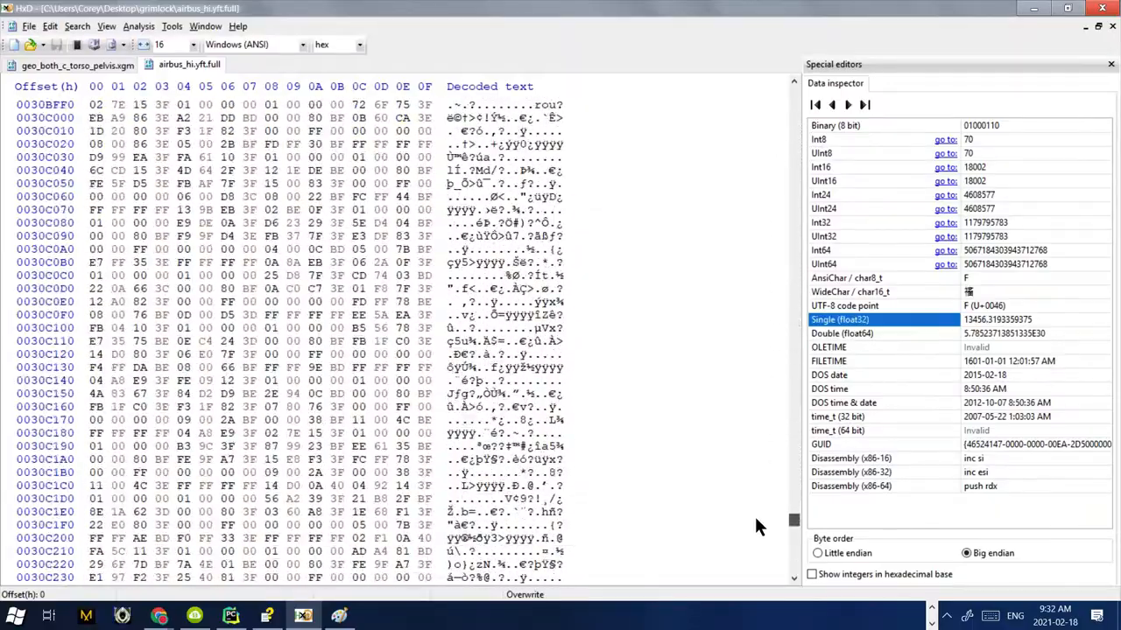
pyautogui.moveTo(759, 526)
pyautogui.mouseDown()
pyautogui.moveTo(763, 173)
pyautogui.moveTo(764, 223)
pyautogui.mouseUp()
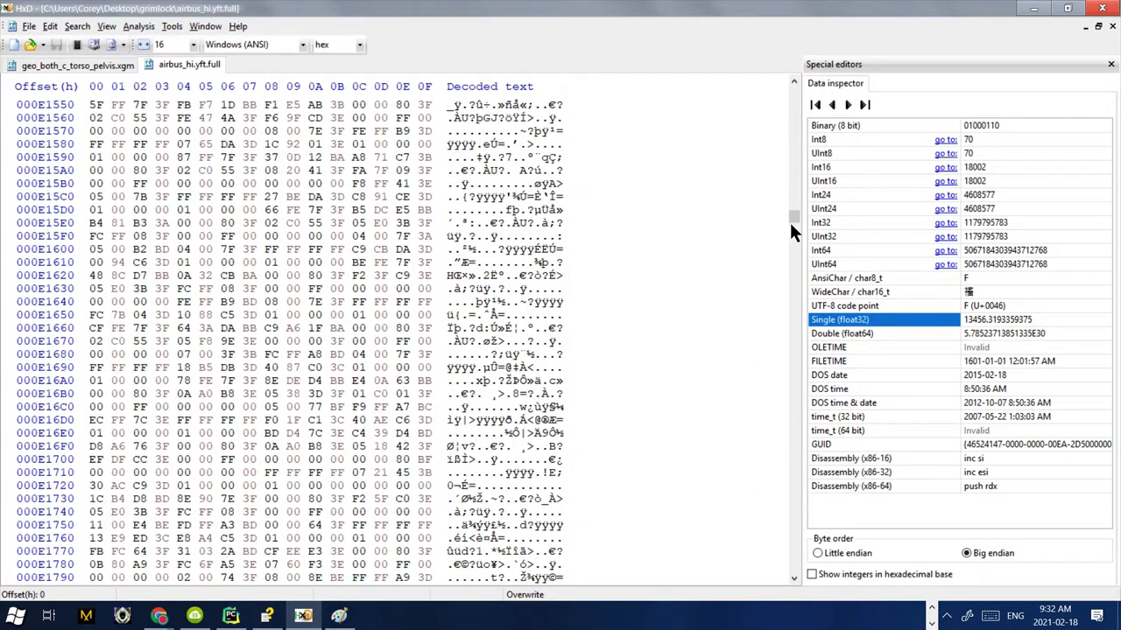
pyautogui.moveTo(792, 219); pyautogui.dragTo(765, 366)
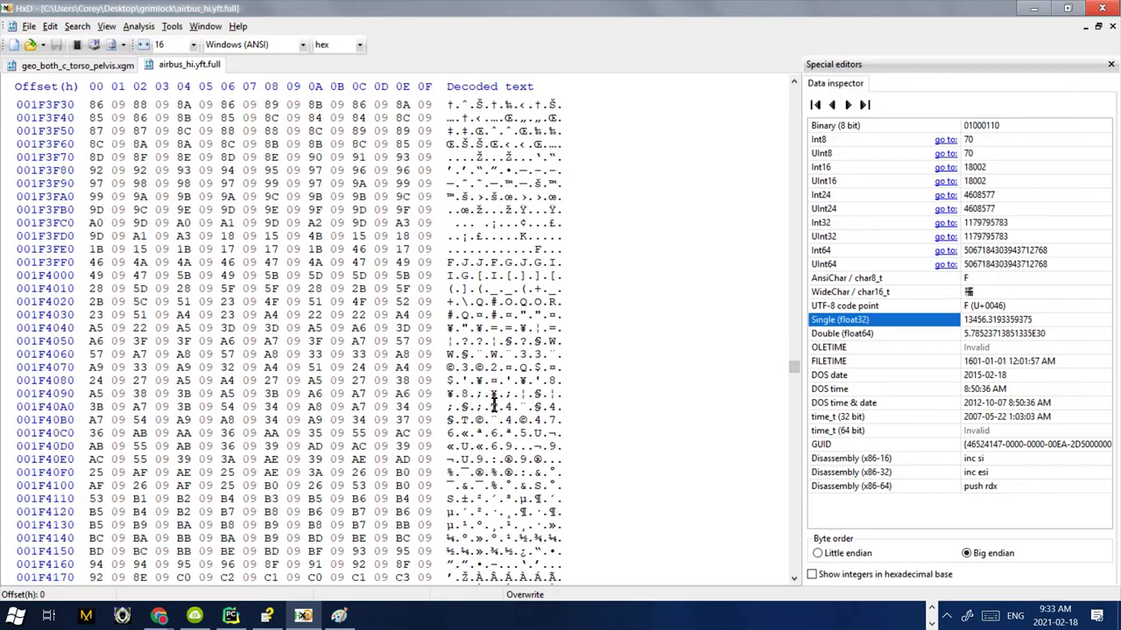
pyautogui.scroll(5, 493, 400)
pyautogui.scroll(5, 394, 350)
pyautogui.scroll(4, 293, 327)
pyautogui.scroll(5, 292, 326)
pyautogui.scroll(5, 293, 327)
pyautogui.scroll(5, 293, 327)
pyautogui.scroll(5, 437, 353)
pyautogui.scroll(10, 438, 353)
pyautogui.scroll(10, 438, 353)
pyautogui.scroll(10, 438, 353)
pyautogui.scroll(10, 438, 353)
pyautogui.scroll(8, 438, 353)
pyautogui.scroll(8, 442, 332)
pyautogui.scroll(6, 444, 326)
pyautogui.scroll(6, 444, 324)
pyautogui.scroll(-10, 444, 324)
pyautogui.scroll(6, 444, 323)
pyautogui.scroll(1, 444, 323)
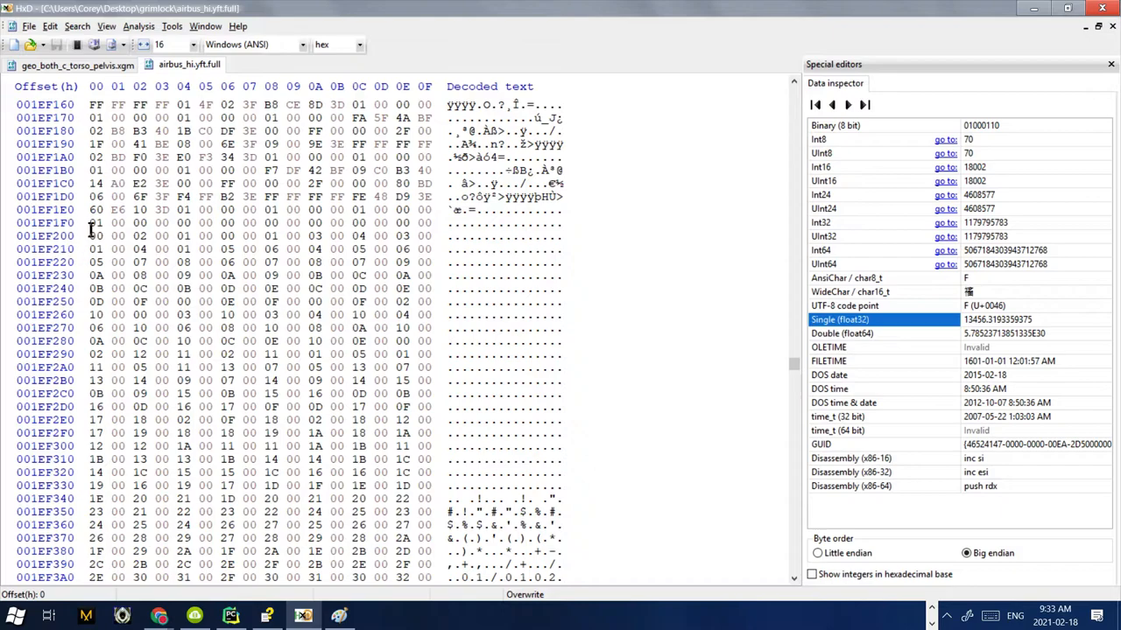
pyautogui.moveTo(180, 213); pyautogui.dragTo(387, 401)
pyautogui.scroll(3, 387, 401)
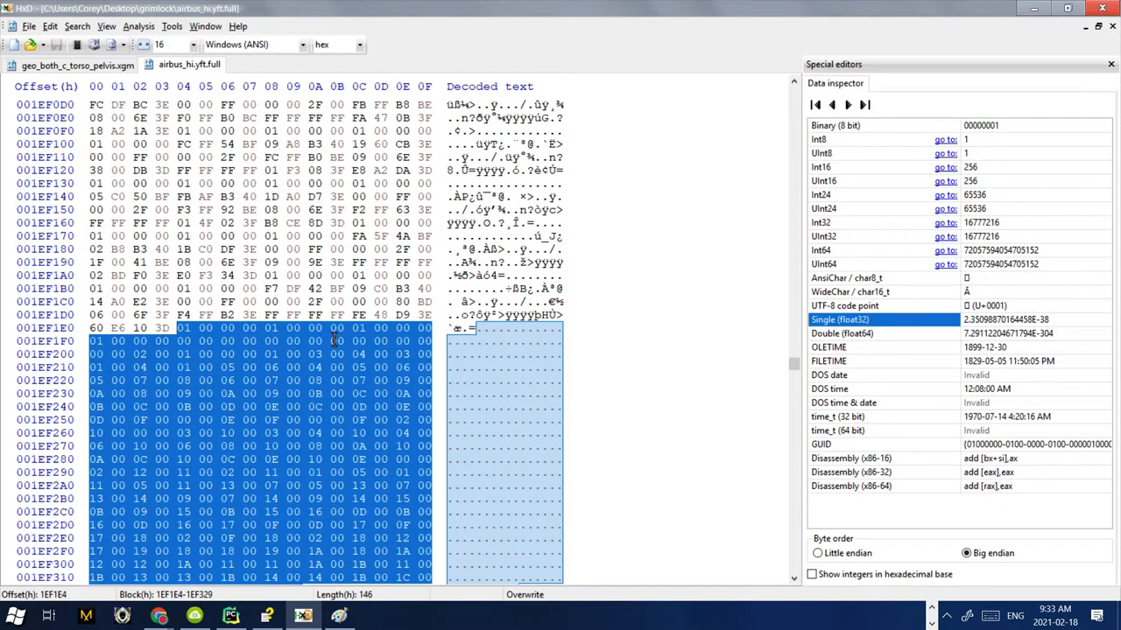
pyautogui.scroll(3, 342, 321)
pyautogui.scroll(2, 427, 346)
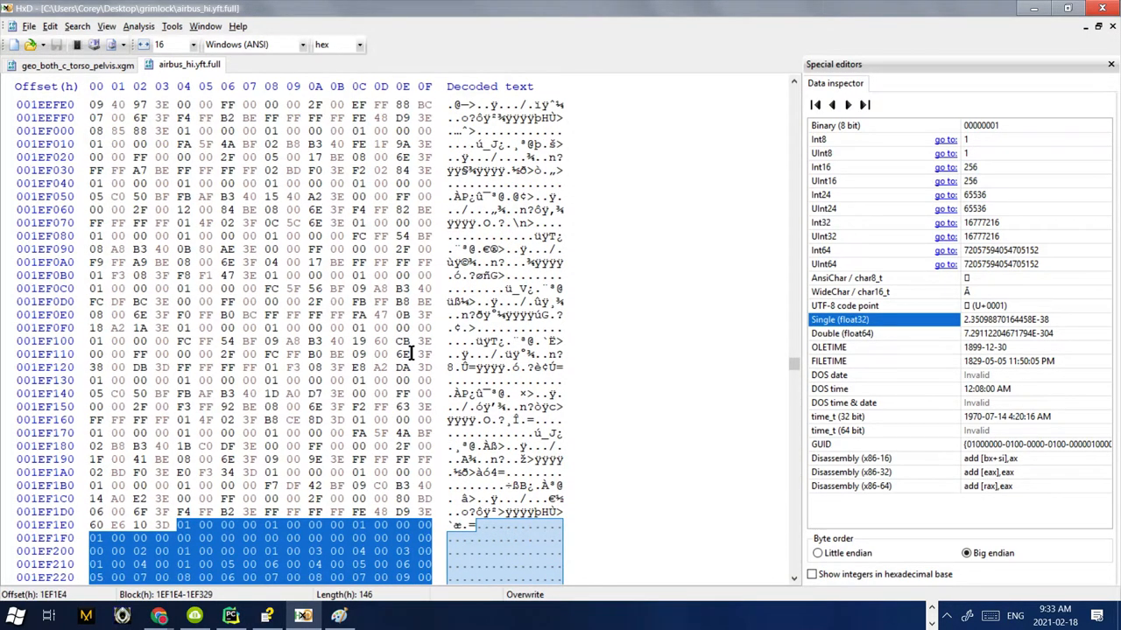
pyautogui.scroll(-7, 381, 407)
# Step through index values 01, 04 and 09 in the index buffer near 1EF1E8
pyautogui.click(226, 342)
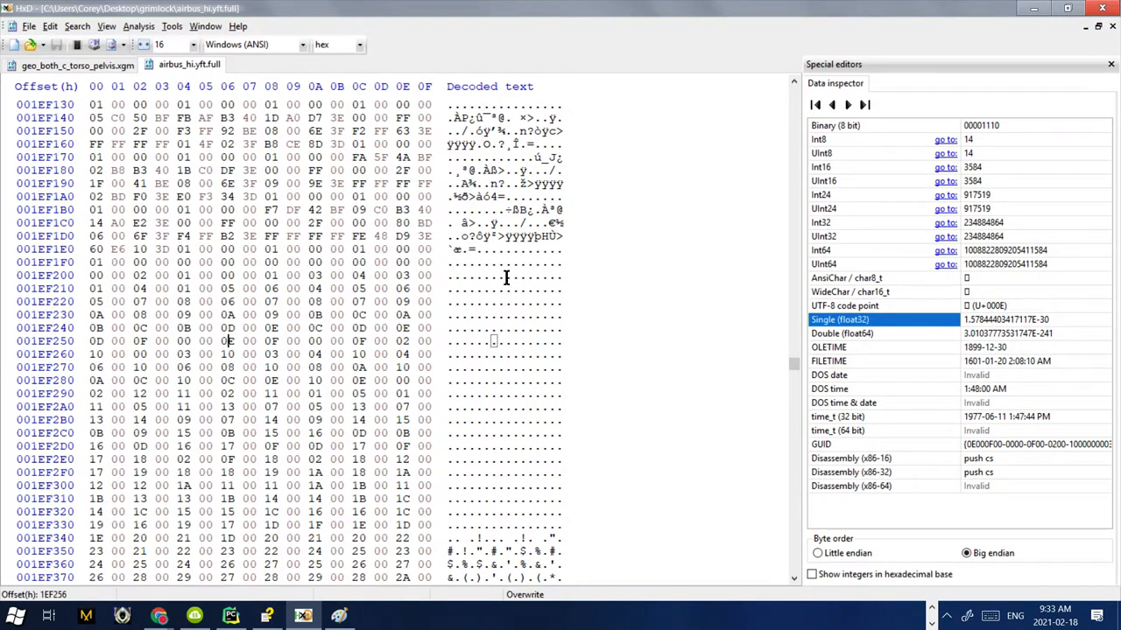
pyautogui.click(271, 250)
pyautogui.click(140, 275)
pyautogui.click(315, 276)
pyautogui.click(359, 276)
pyautogui.click(359, 302)
pyautogui.click(401, 302)
pyautogui.scroll(1, 376, 375)
pyautogui.scroll(1, 376, 375)
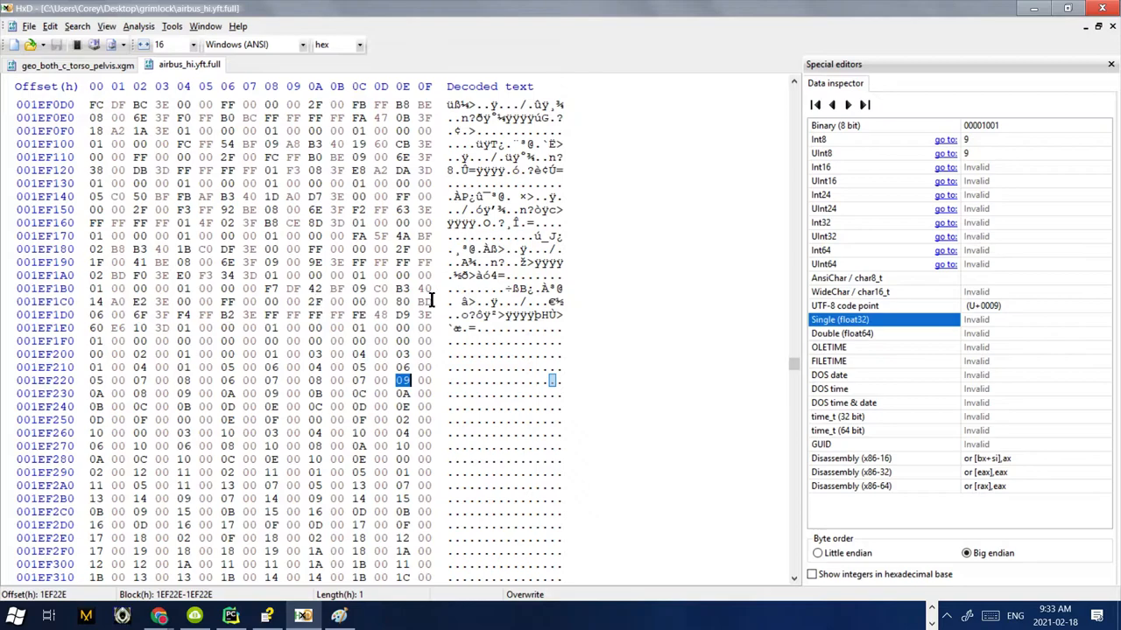
# Select the 60-byte vertex record from 1EF0AC to 1EF0E7
pyautogui.moveTo(384, 315); pyautogui.dragTo(162, 210)
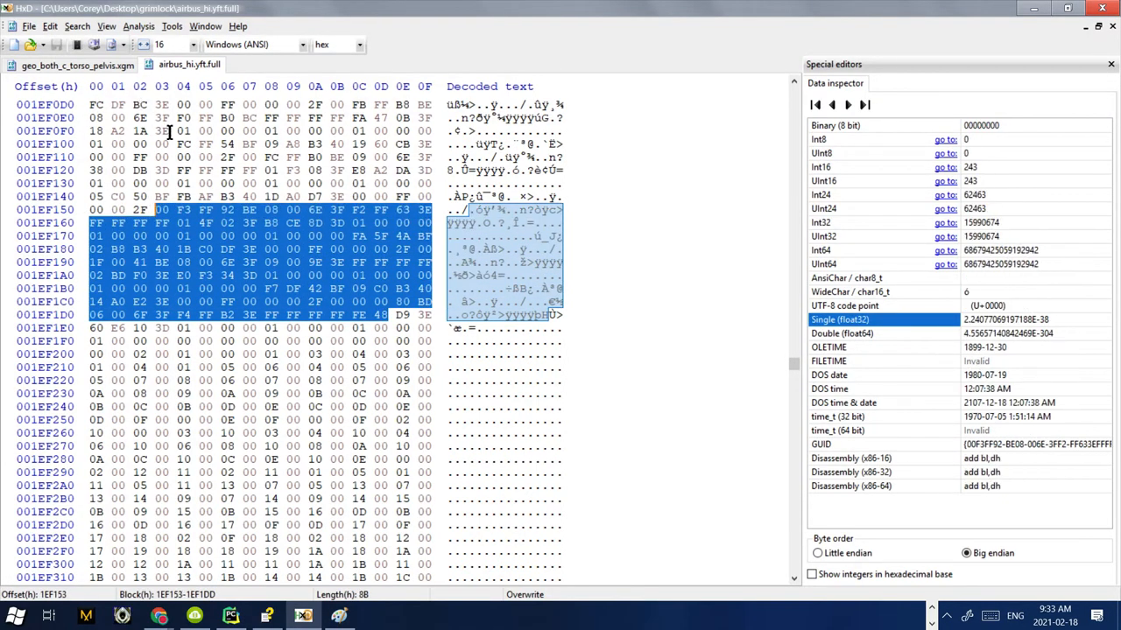
pyautogui.scroll(2, 262, 175)
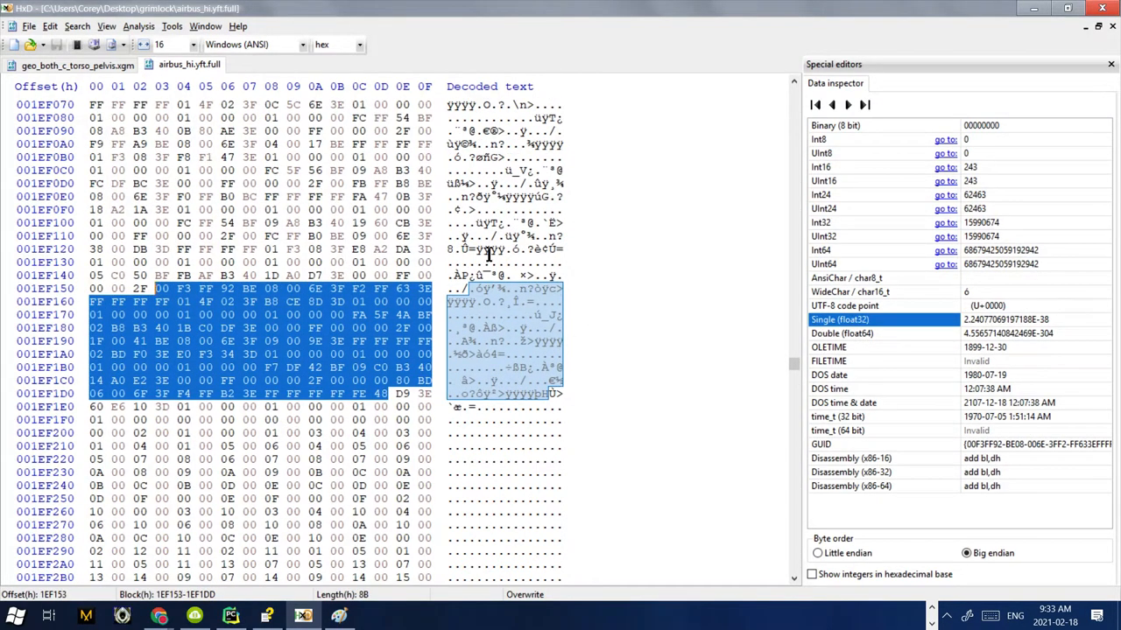
pyautogui.click(228, 249)
pyautogui.scroll(4, 487, 263)
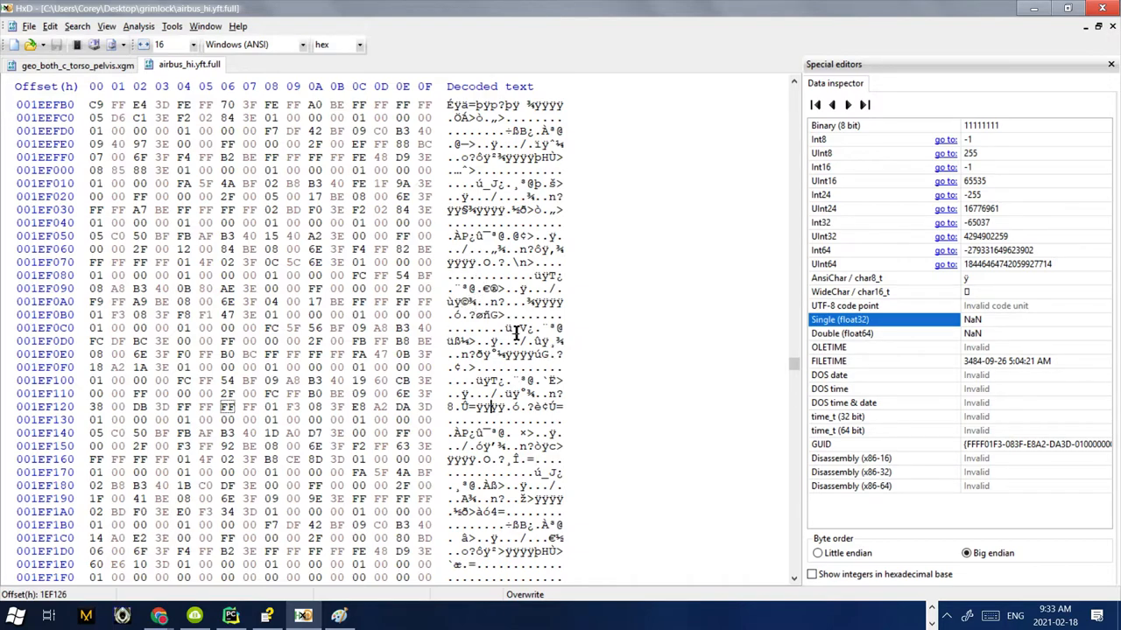
pyautogui.click(535, 303)
pyautogui.moveTo(536, 302); pyautogui.dragTo(504, 354)
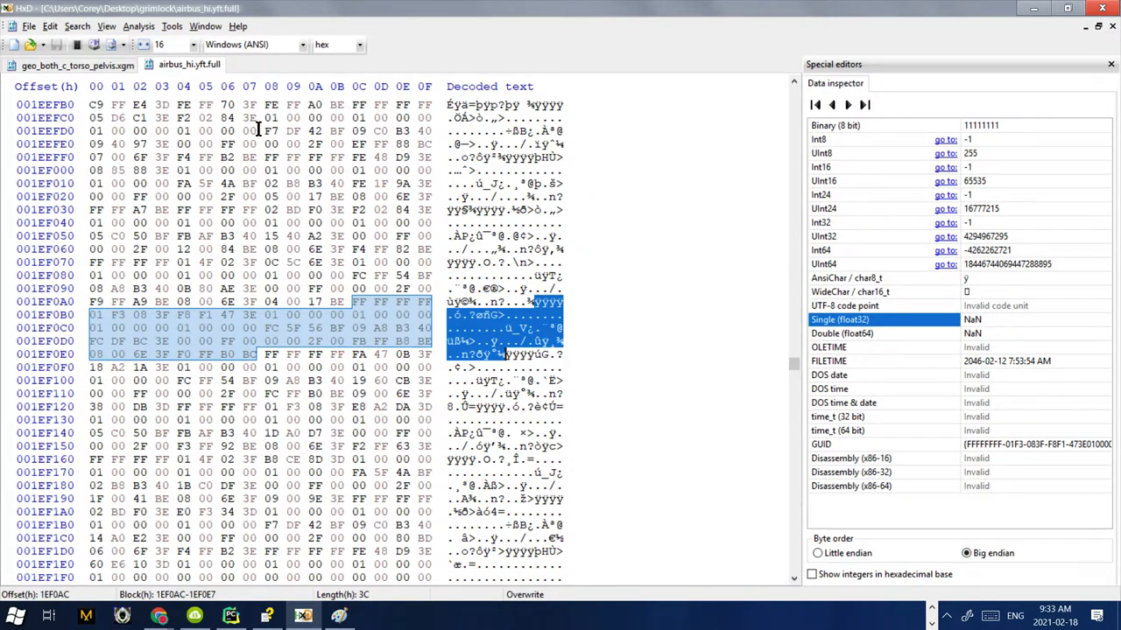
# Toggle the offset base to decimal and back to hex, then set bytes per row to 60
pyautogui.click(358, 44)
pyautogui.click(333, 79)
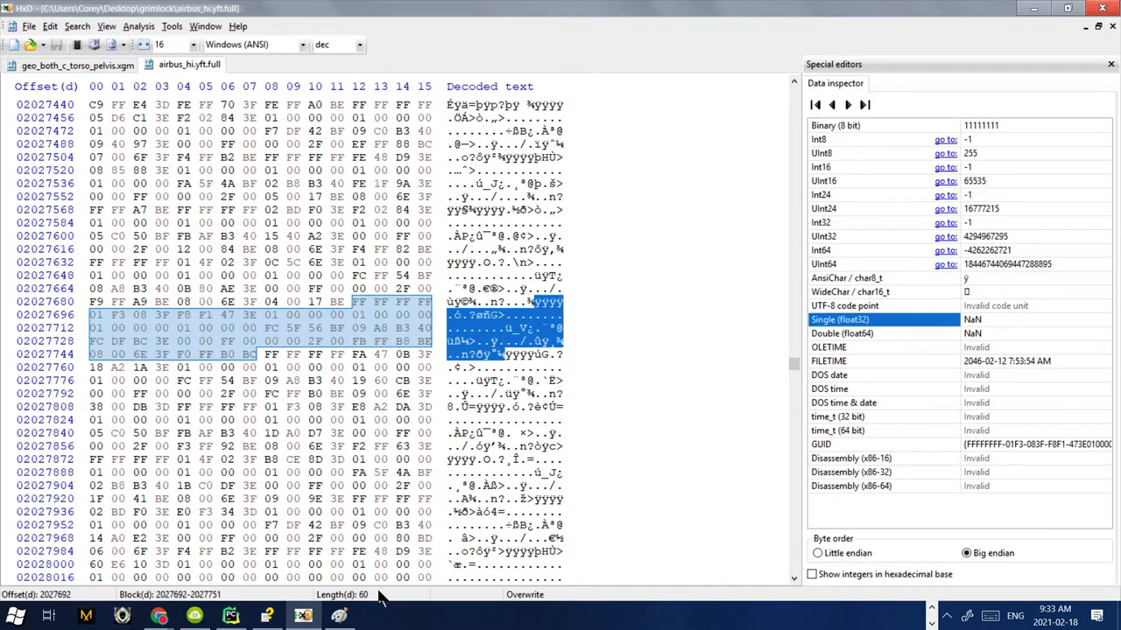
pyautogui.click(358, 45)
pyautogui.click(333, 68)
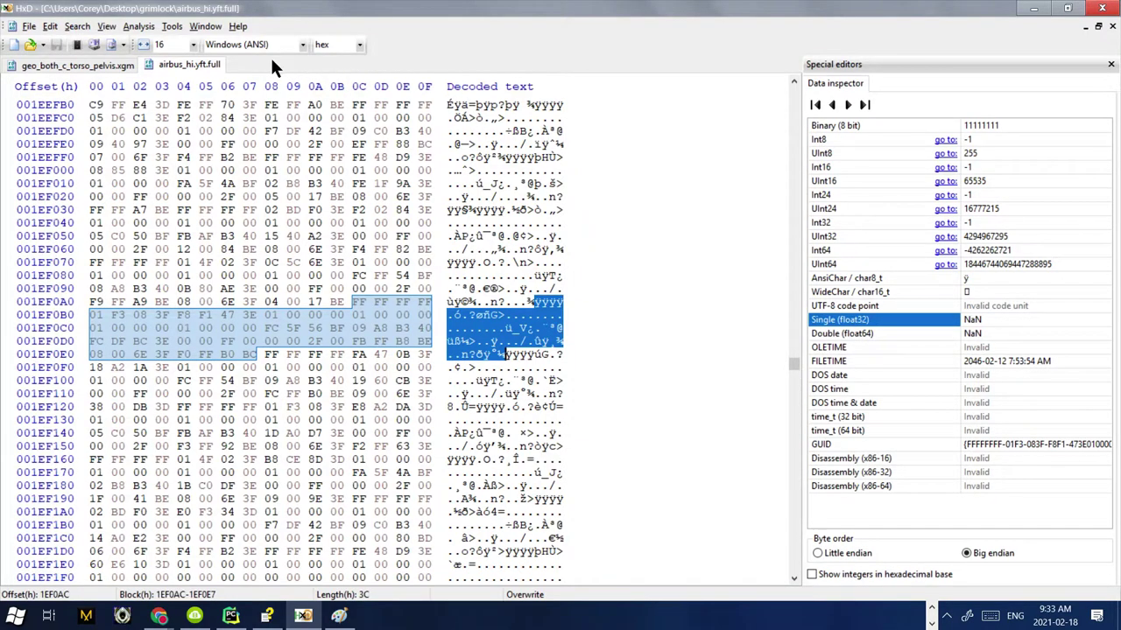
pyautogui.click(162, 45)
pyautogui.write('60')
# Apply 60 bytes per row so the vertex records line up in columns
pyautogui.press('Return')
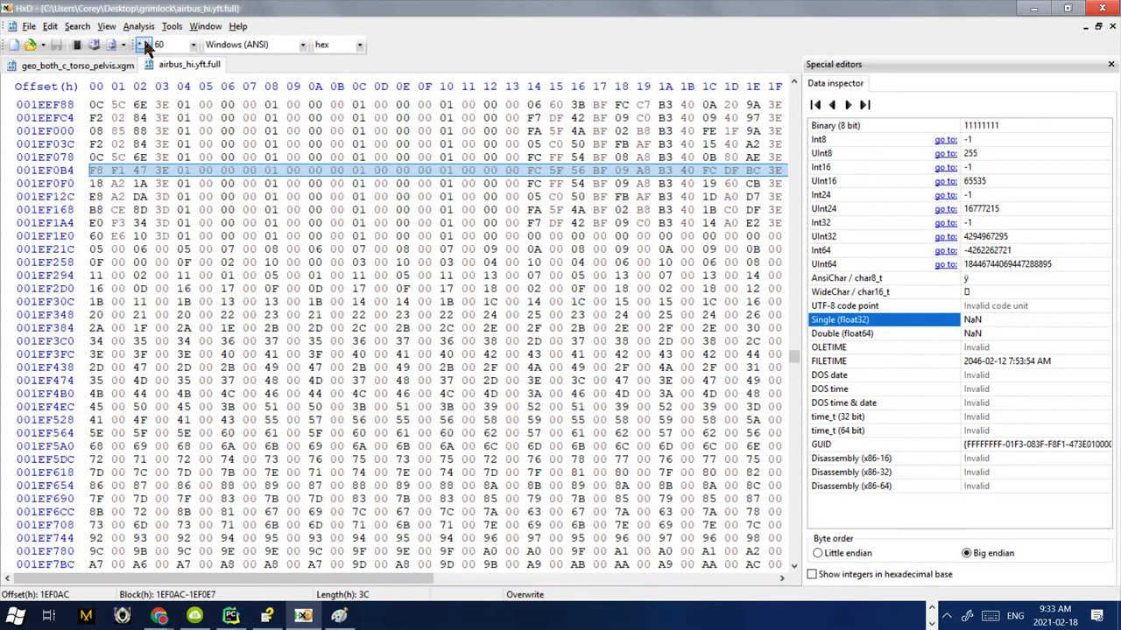
pyautogui.moveTo(312, 580); pyautogui.dragTo(683, 582)
pyautogui.scroll(8, 560, 333)
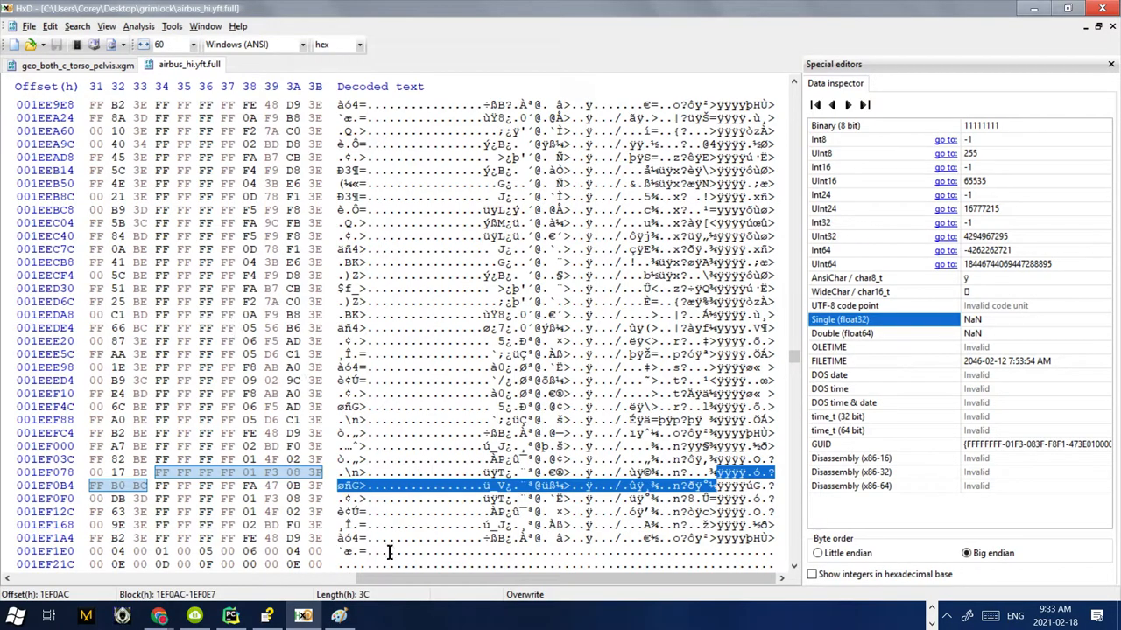
pyautogui.moveTo(578, 580)
pyautogui.mouseDown()
pyautogui.moveTo(324, 580)
pyautogui.moveTo(683, 580)
pyautogui.mouseUp()
pyautogui.scroll(-2, 473, 455)
pyautogui.moveTo(493, 579); pyautogui.dragTo(123, 580)
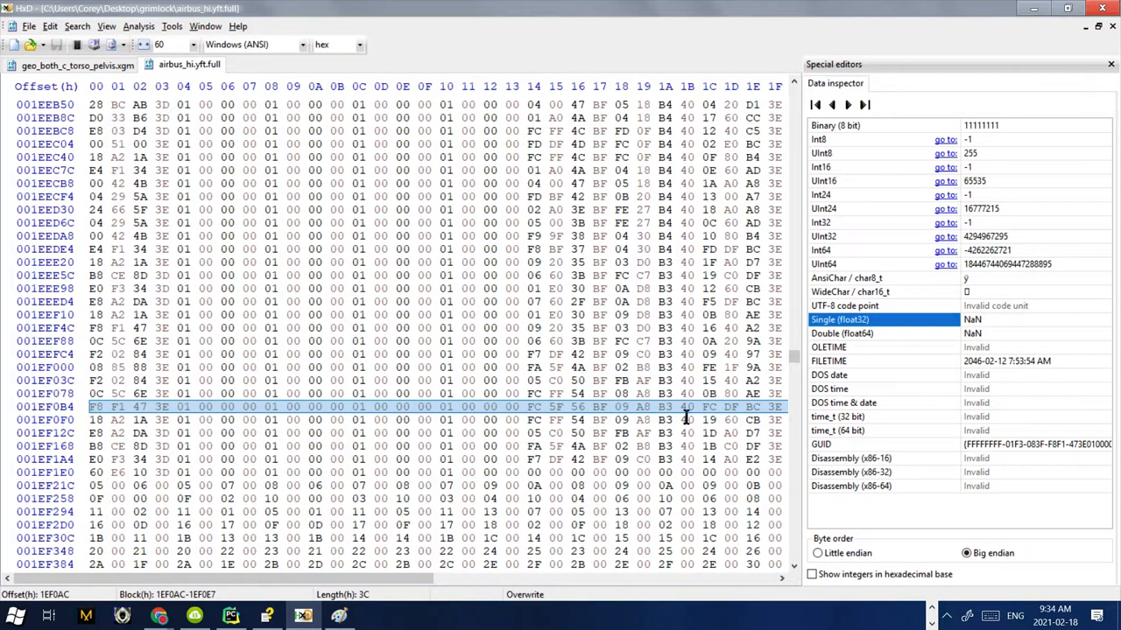
# Read vertex bytes FC 5F 56 BF at 1EF0C8 as little-endian float32 -0.8374, then check 1EF0CC
pyautogui.click(531, 408)
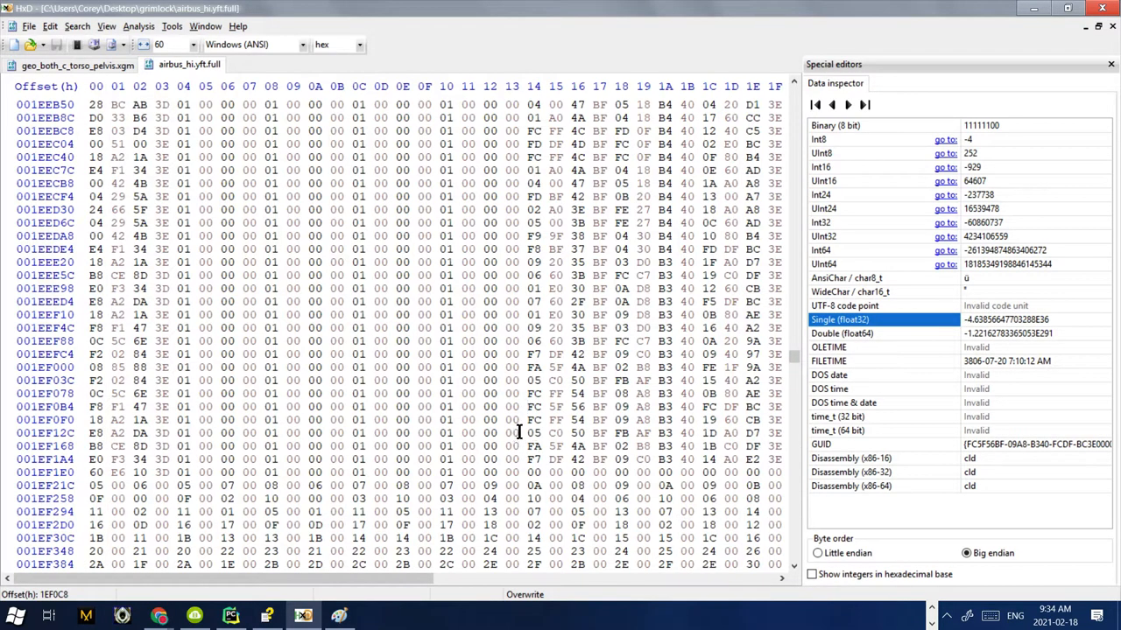
pyautogui.click(832, 553)
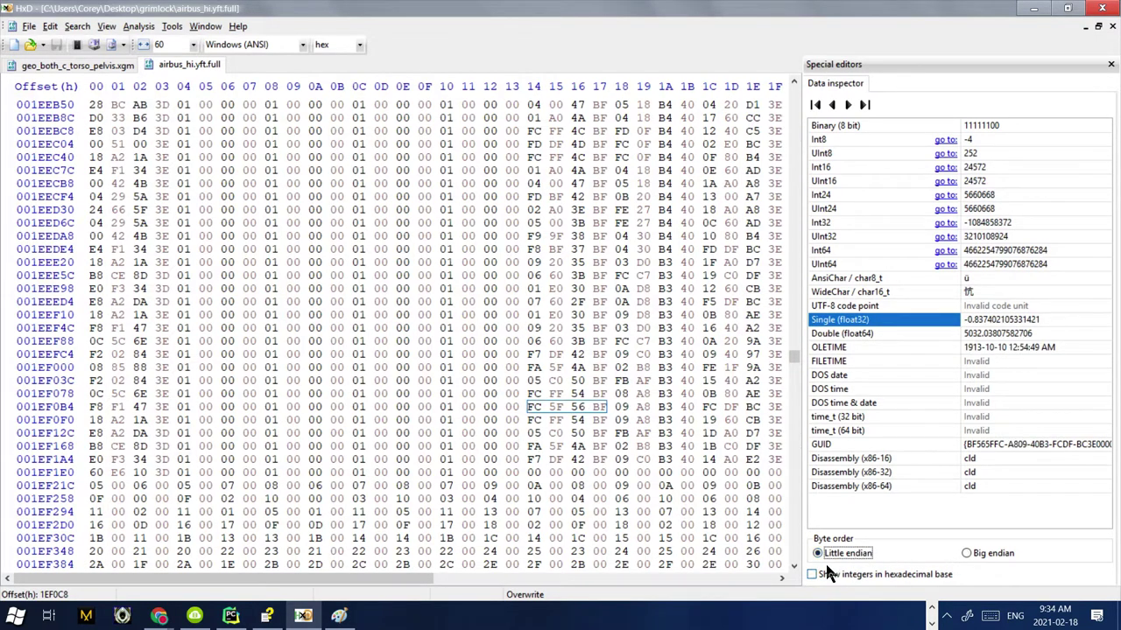
pyautogui.click(528, 408)
pyautogui.click(917, 324)
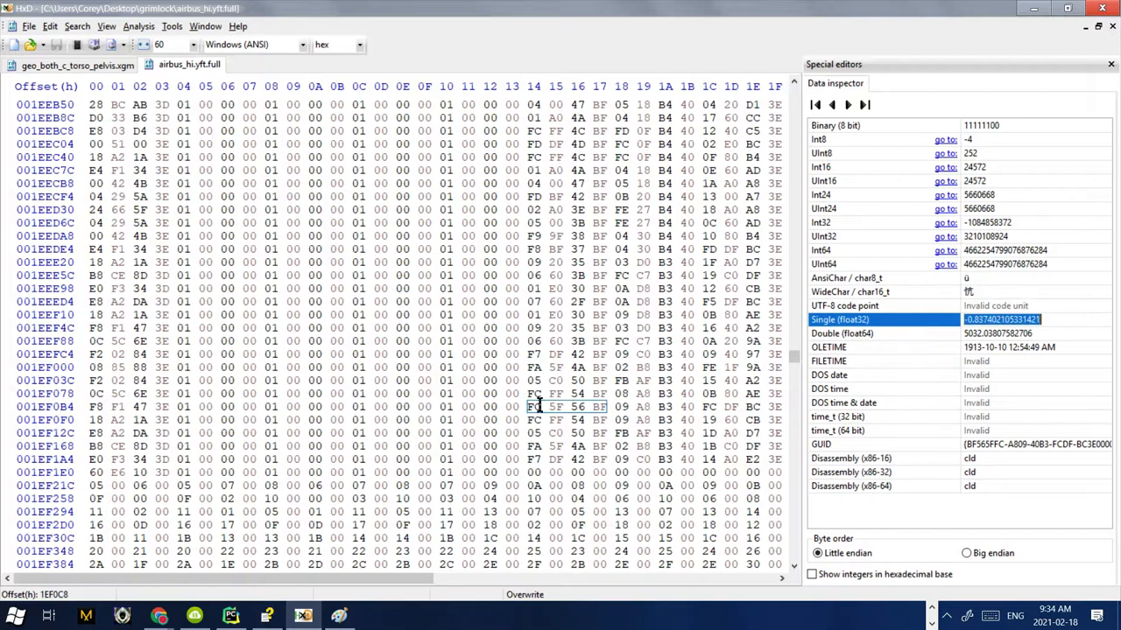
pyautogui.click(616, 408)
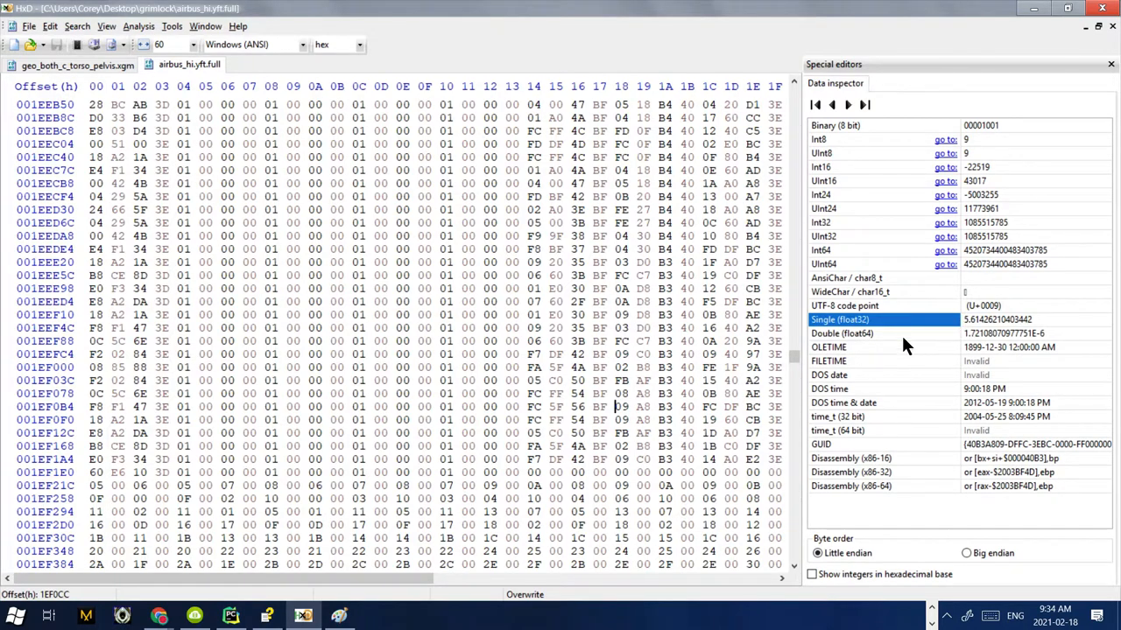
pyautogui.click(529, 408)
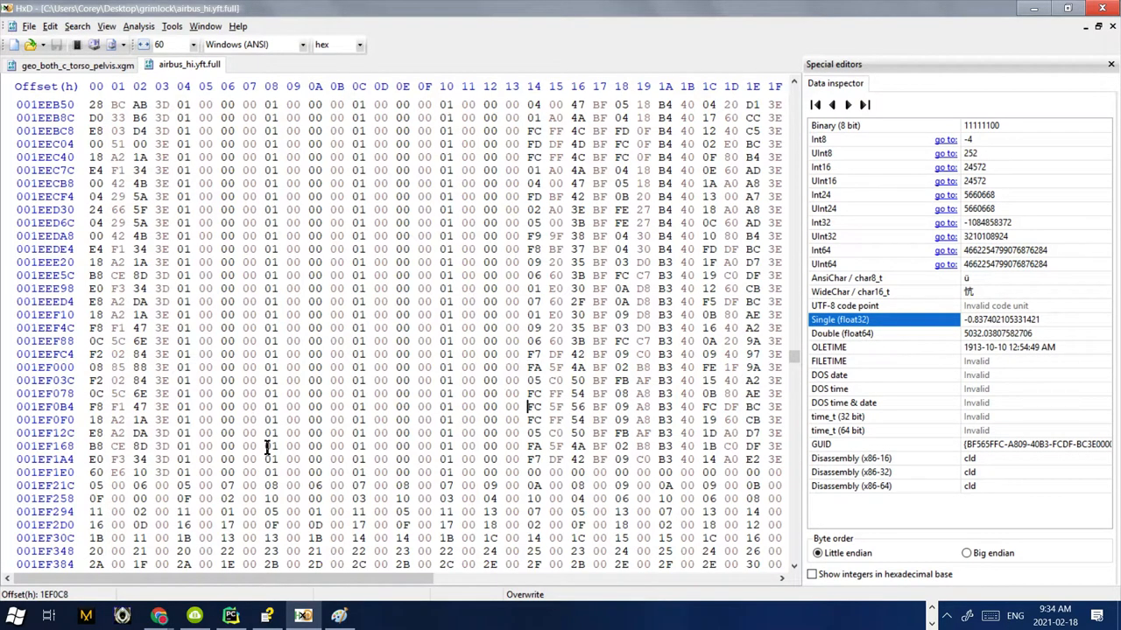
# Inspect index bytes at 1EF31E, noting their nonsensical float near 1.84E-39
pyautogui.click(486, 538)
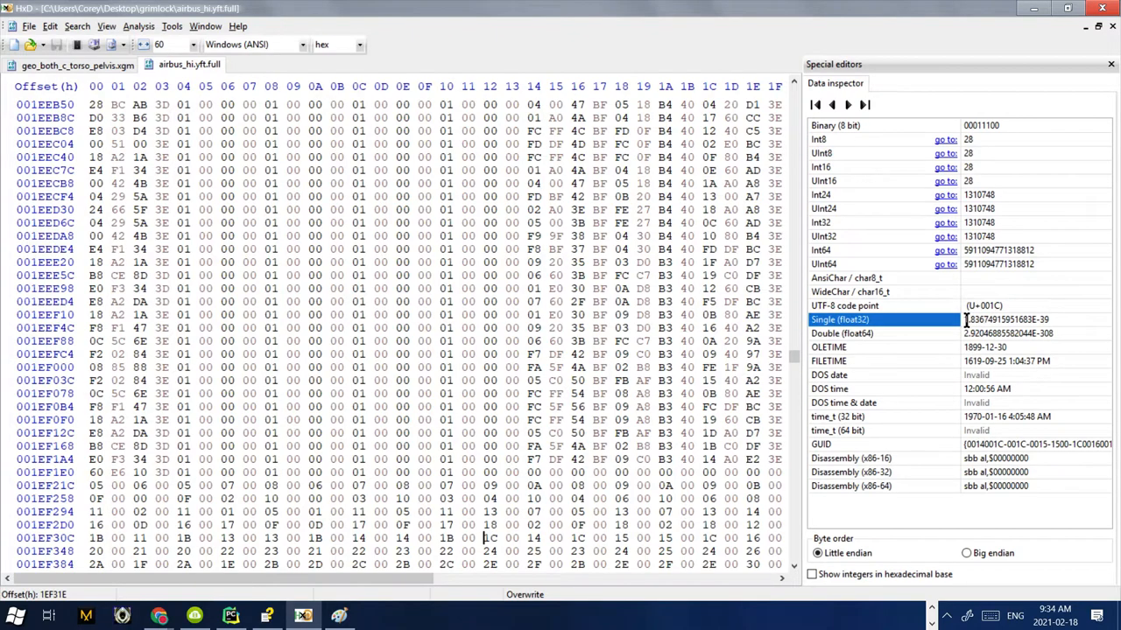
pyautogui.moveTo(1035, 321); pyautogui.dragTo(1069, 321)
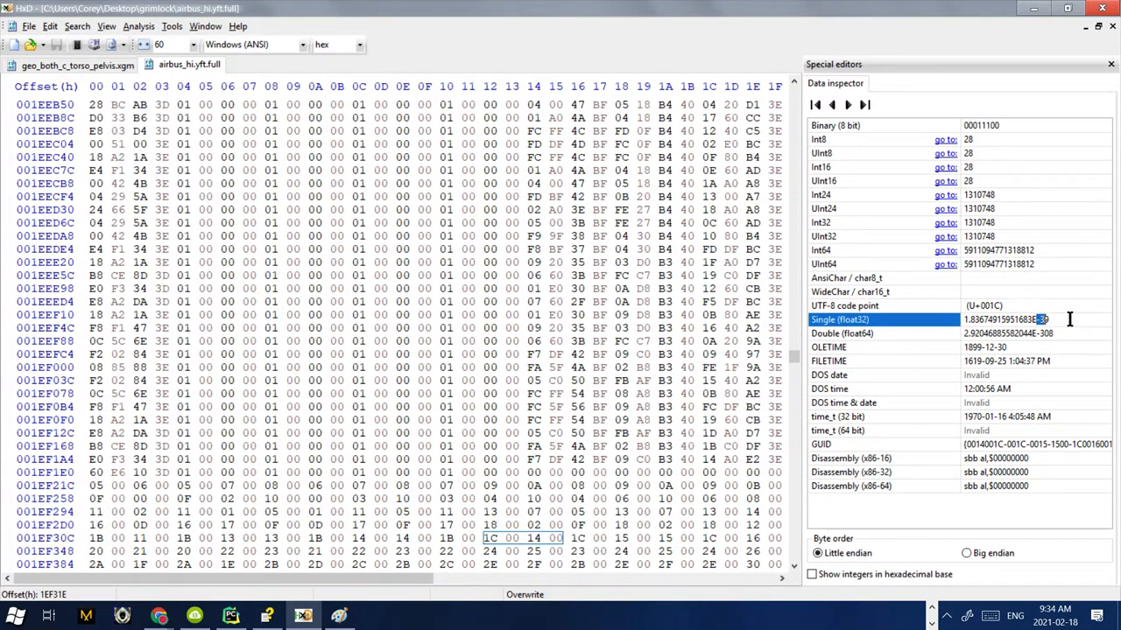
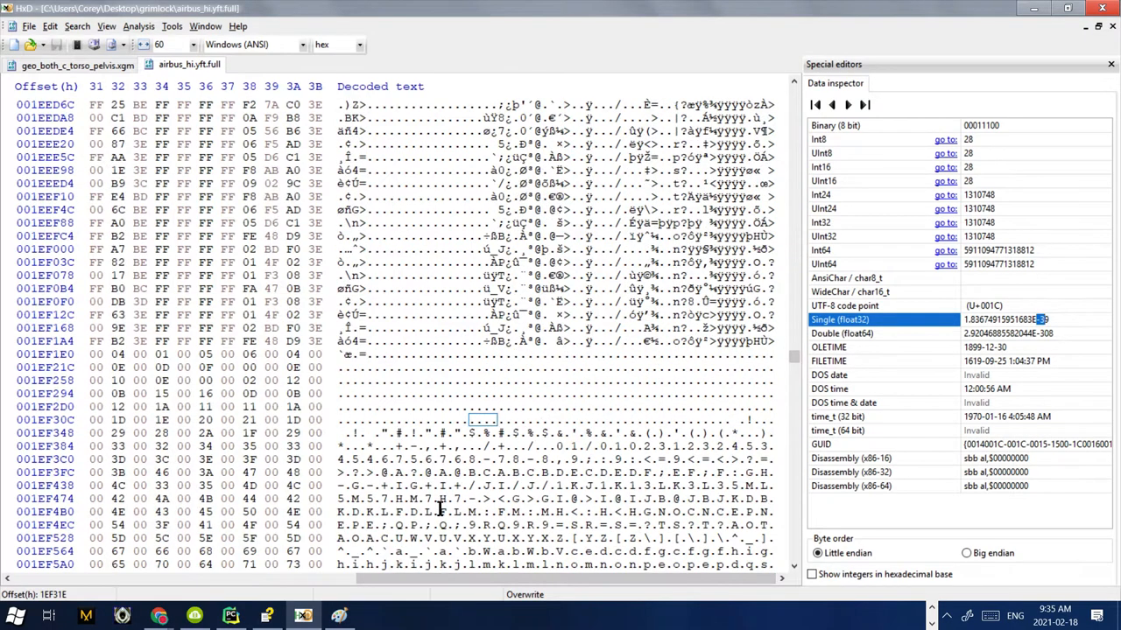
pyautogui.moveTo(346, 355); pyautogui.dragTo(653, 464)
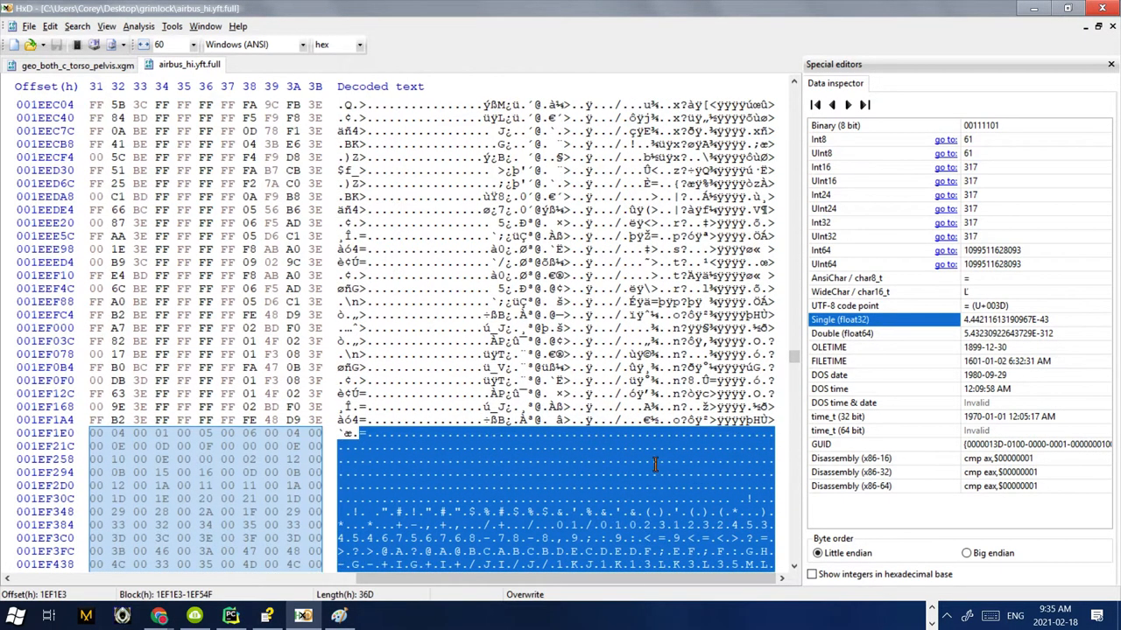
pyautogui.scroll(-3, 534, 350)
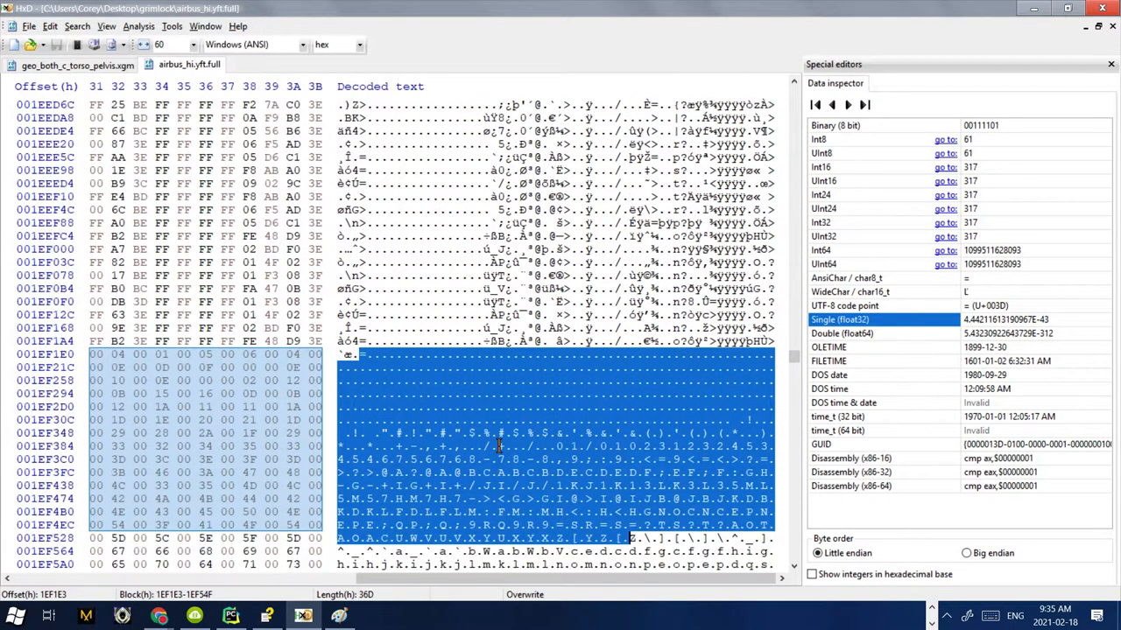
# Mark the 380h-byte face index range 1EF1E3–1EF562 in airbus_hi.yft, then minimise HxD
pyautogui.moveTo(544, 575)
pyautogui.mouseDown()
pyautogui.moveTo(516, 575)
pyautogui.moveTo(604, 575)
pyautogui.mouseUp()
pyautogui.moveTo(454, 170)
pyautogui.mouseDown()
pyautogui.moveTo(620, 185)
pyautogui.moveTo(355, 346)
pyautogui.moveTo(770, 536)
pyautogui.mouseUp()
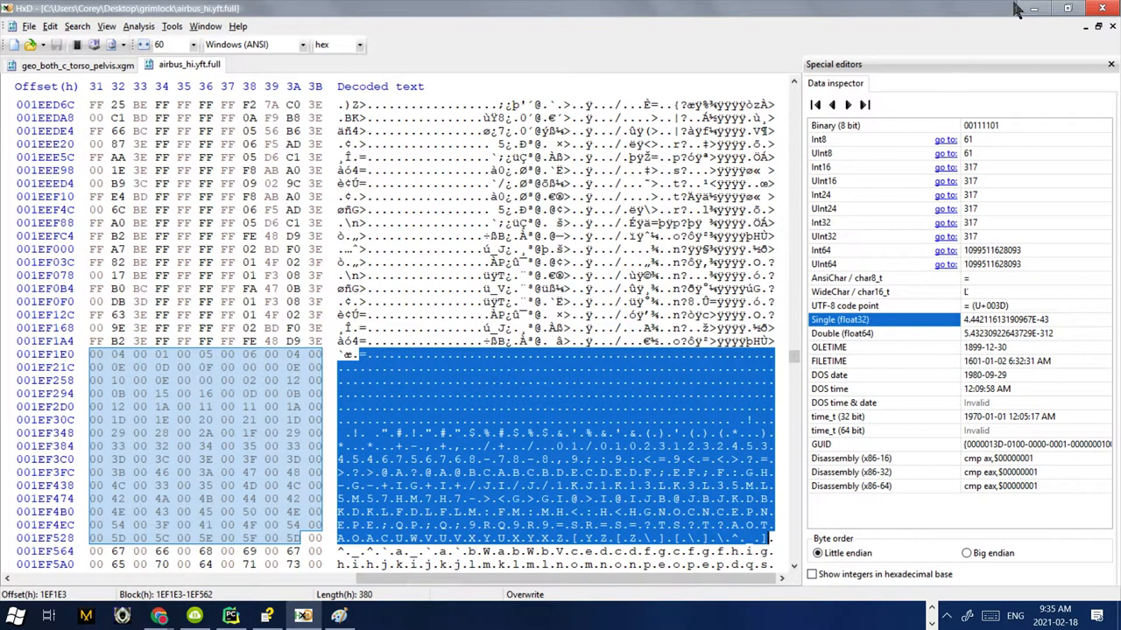
pyautogui.click(1033, 9)
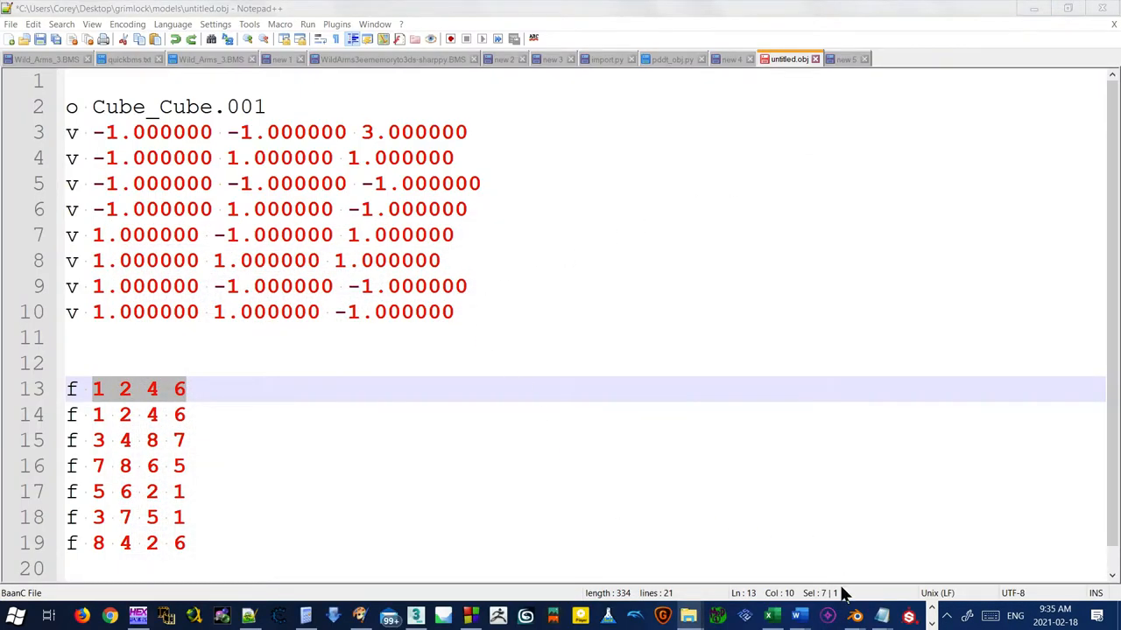
# Switch to Blender from the taskbar and orbit in closer to view the cube from above
pyautogui.click(854, 616)
pyautogui.click(775, 547)
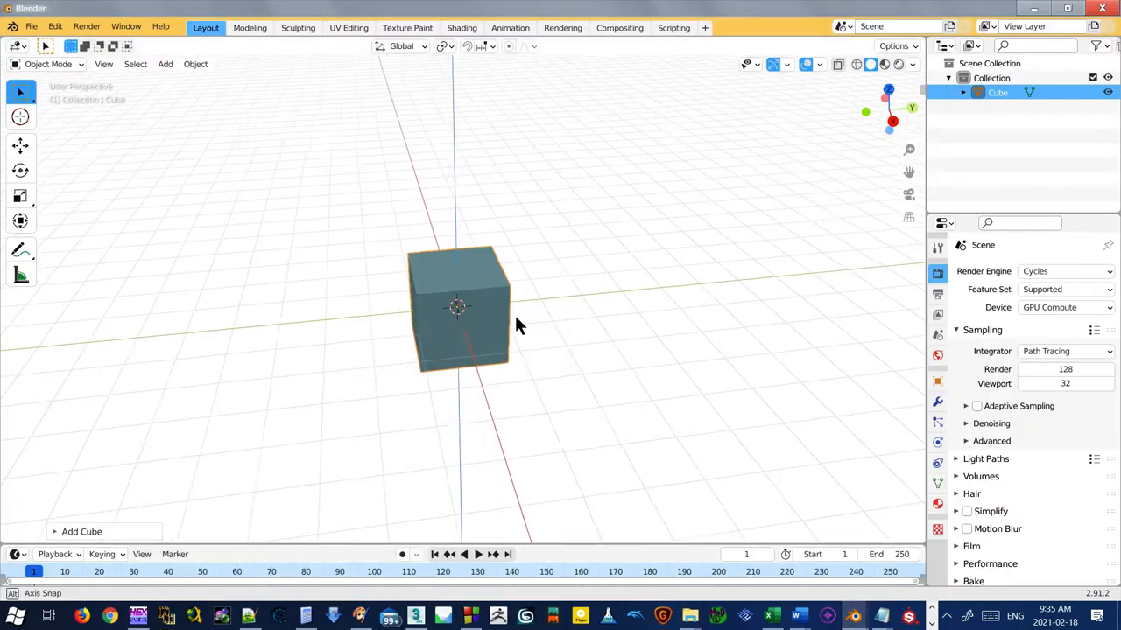
pyautogui.scroll(5, 522, 310)
pyautogui.moveTo(473, 263); pyautogui.dragTo(506, 324)
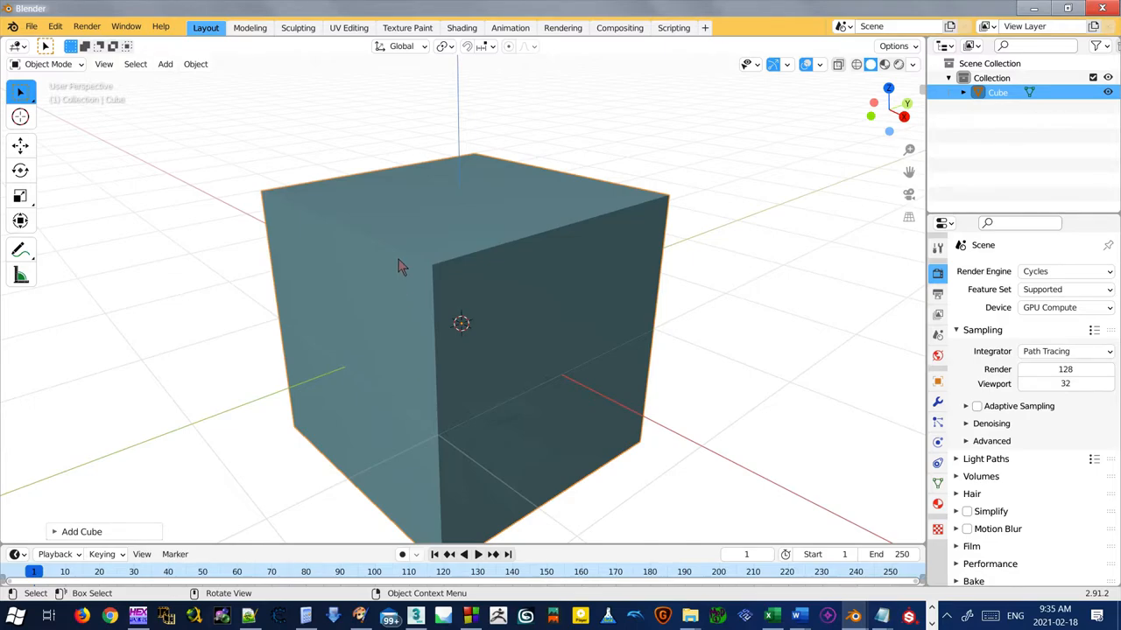
pyautogui.moveTo(419, 267); pyautogui.dragTo(489, 279)
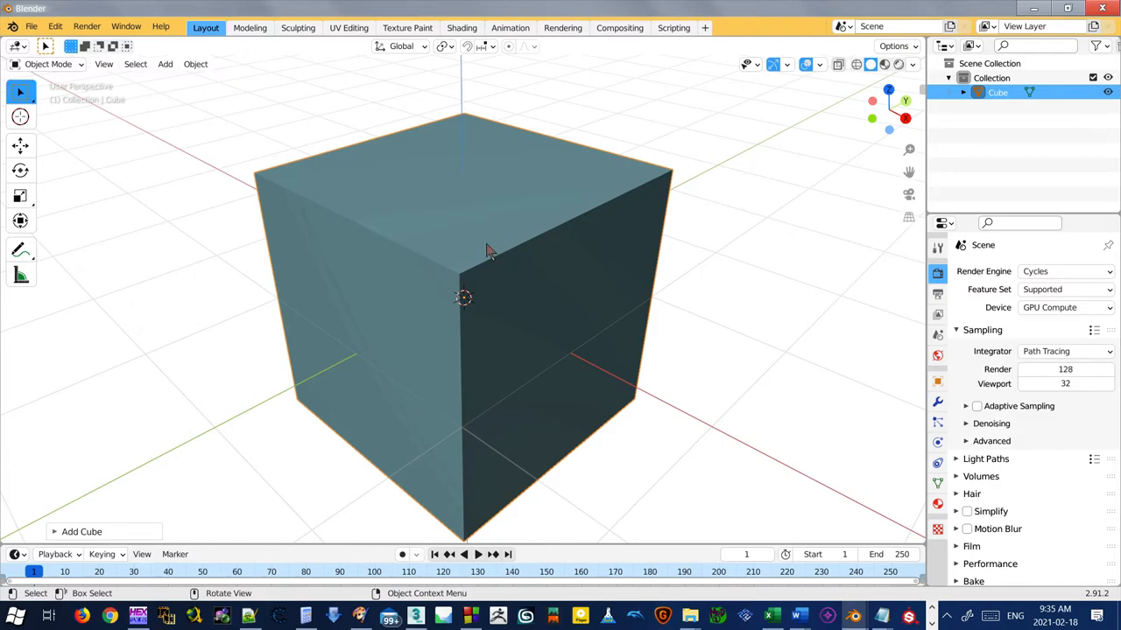
pyautogui.moveTo(573, 272); pyautogui.dragTo(587, 252)
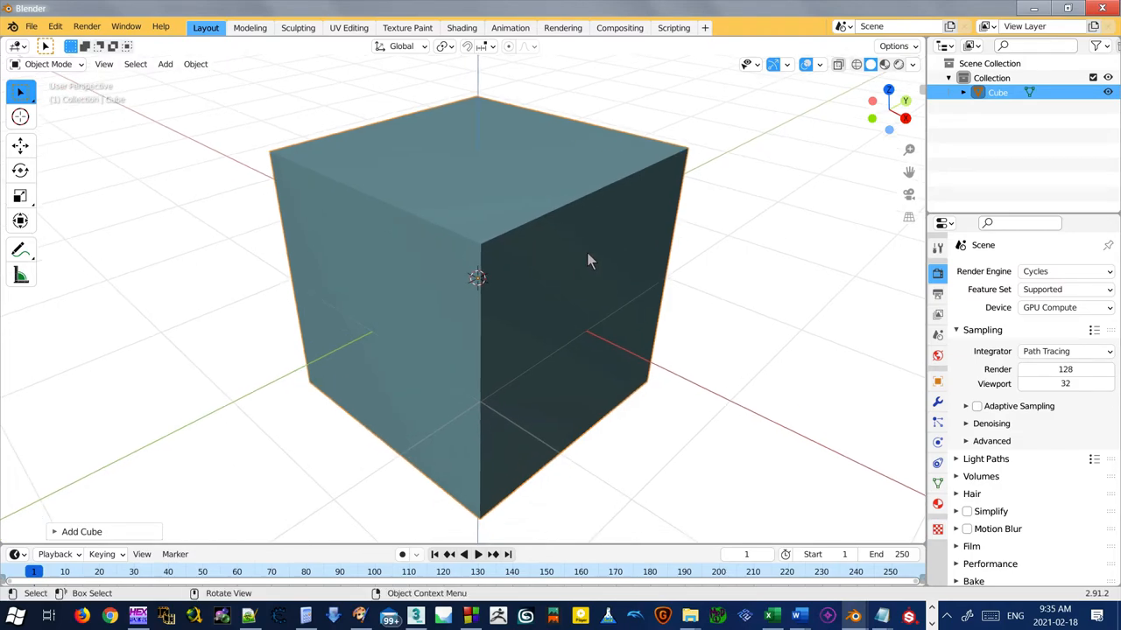